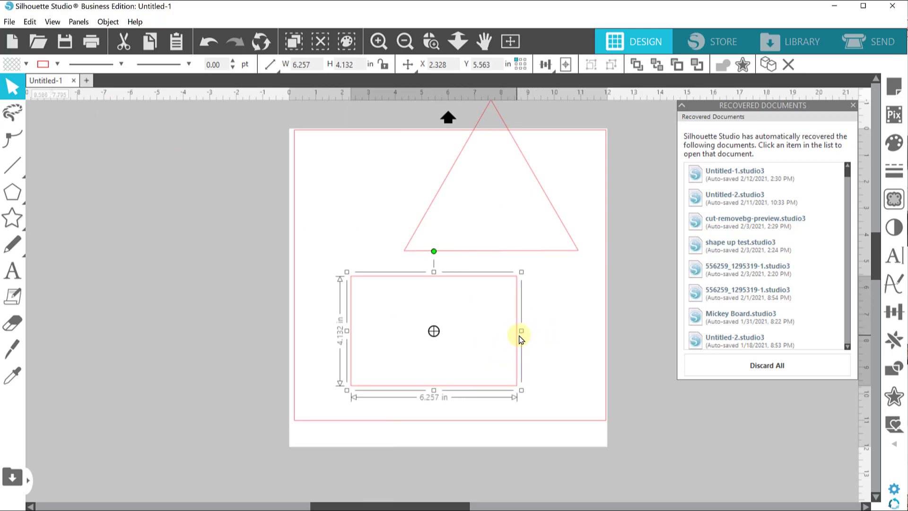
# Step: Move the triangle above the rectangle as a roof and resize it to about 7.838 in wide by 2.876 in high
pyautogui.moveTo(501, 254); pyautogui.dragTo(442, 289)
pyautogui.moveTo(521, 290); pyautogui.dragTo(540, 299)
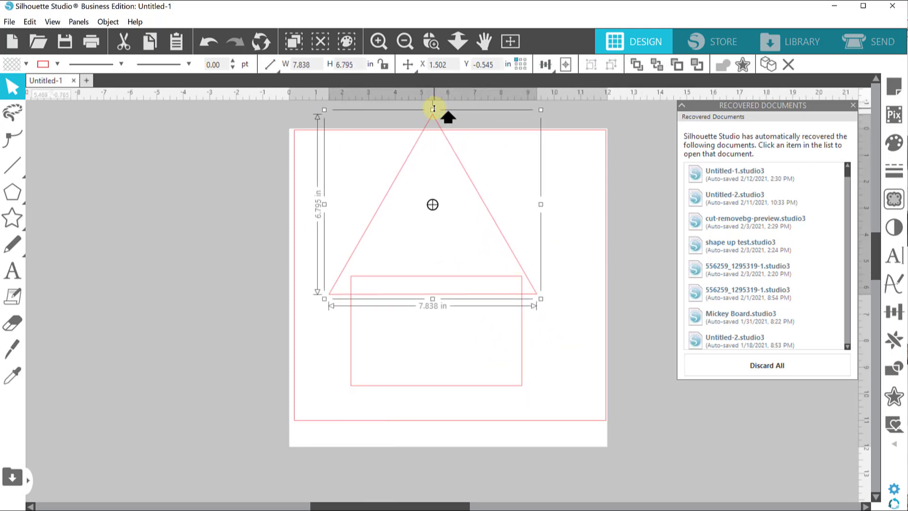
pyautogui.moveTo(434, 108); pyautogui.dragTo(455, 213)
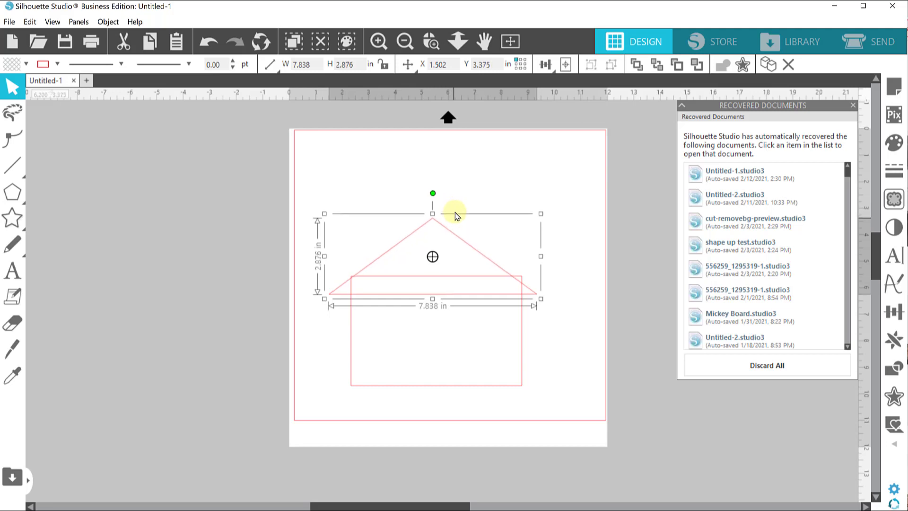
# Step: Align the triangle and rectangle on a common vertical centre line
pyautogui.keyDown('shift'); pyautogui.click(439, 384); pyautogui.keyUp('shift')
pyautogui.click(545, 64)
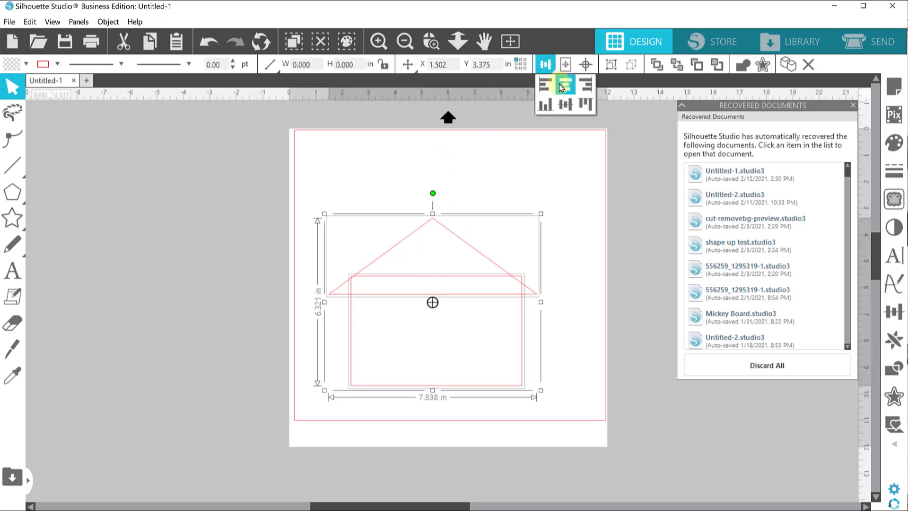
pyautogui.click(559, 84)
pyautogui.click(586, 231)
# Step: Nudge the roof triangle upward so it only slightly overlaps the rectangle's upper edge
pyautogui.click(446, 229)
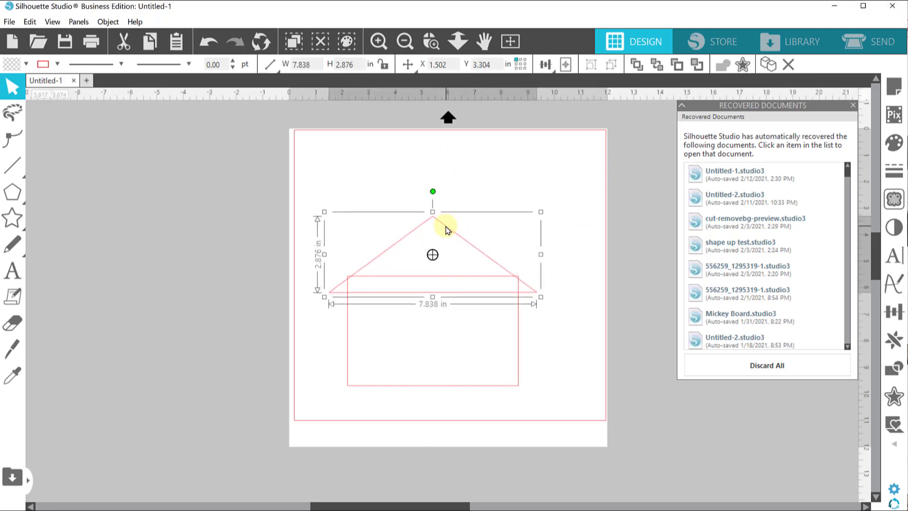
pyautogui.press('Up')
pyautogui.press('Up')
pyautogui.press('Up')
pyautogui.press('Up')
pyautogui.press('Up')
pyautogui.press('Up')
pyautogui.press('Up')
pyautogui.press('Up')
pyautogui.press('Up')
pyautogui.press('Up')
pyautogui.press('Up')
pyautogui.press('Up')
pyautogui.press('Up')
pyautogui.click(563, 189)
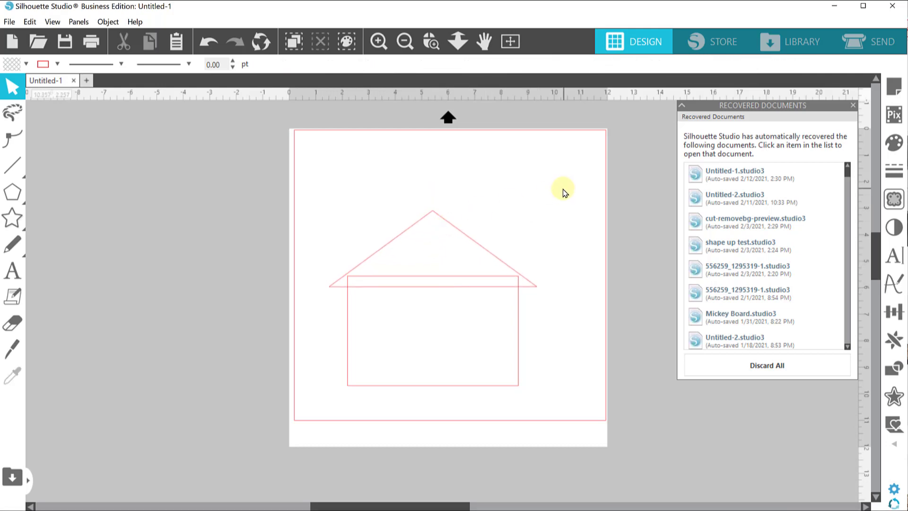
# Step: Enlarge the roof triangle proportionally to about 9.462 in wide
pyautogui.click(425, 222)
pyautogui.moveTo(543, 294); pyautogui.dragTo(557, 312)
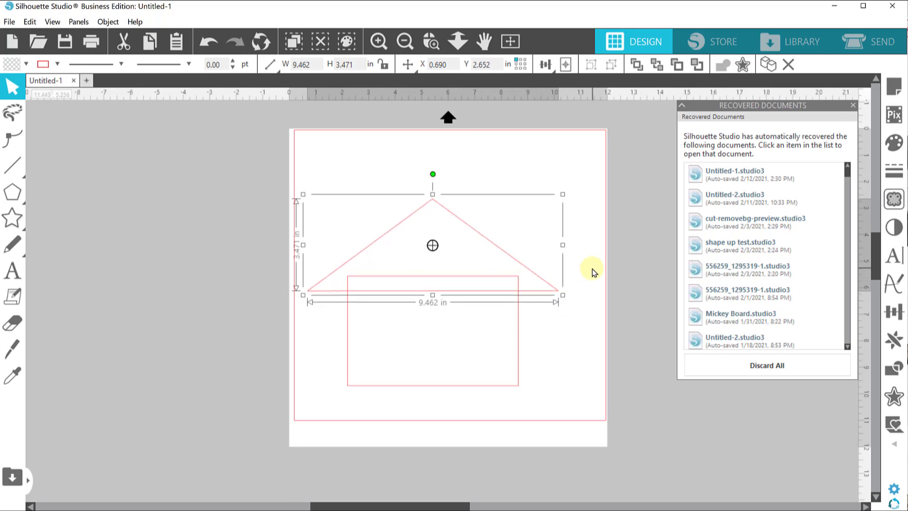
pyautogui.click(592, 268)
# Step: Centre-align the triangle and rectangle and weld them into one house outline
pyautogui.hotkey('ctrl', 'a')
pyautogui.click(545, 63)
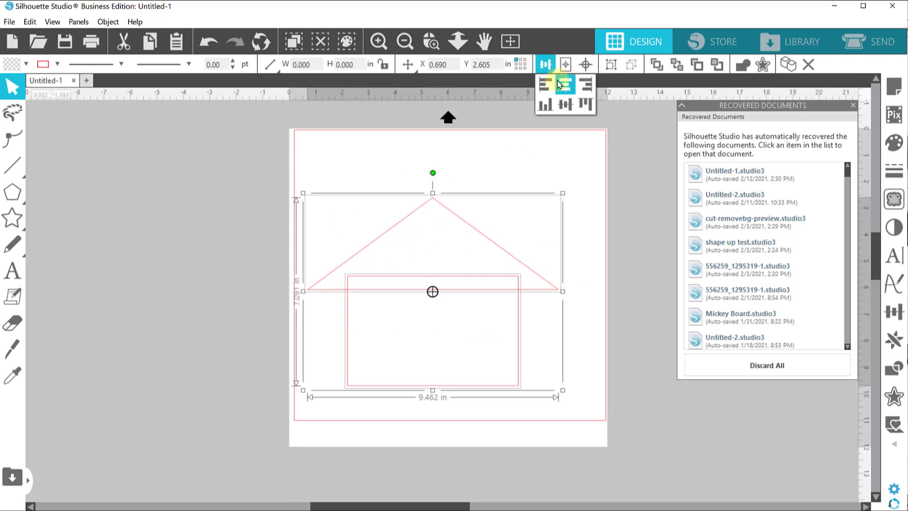
pyautogui.click(743, 64)
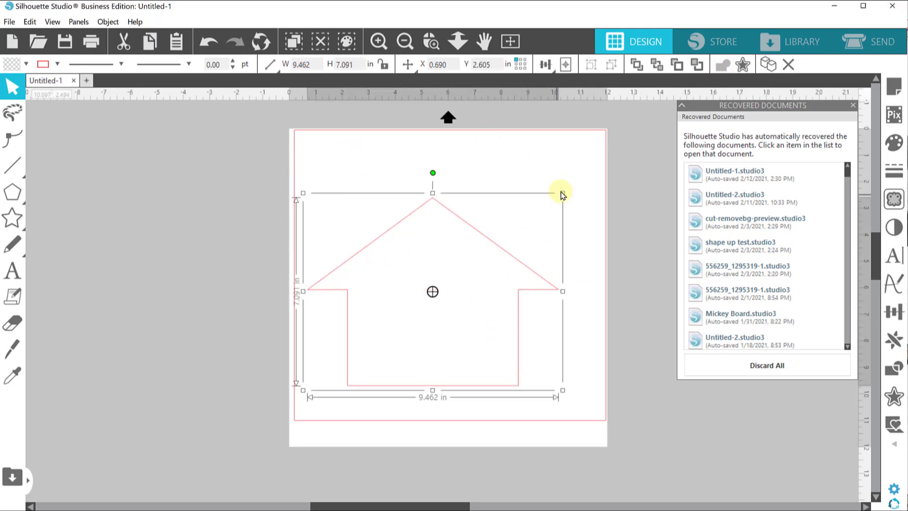
pyautogui.click(559, 194)
# Step: Open the welded house outline for point editing and break its path at the lower-left corner point
pyautogui.click(440, 391)
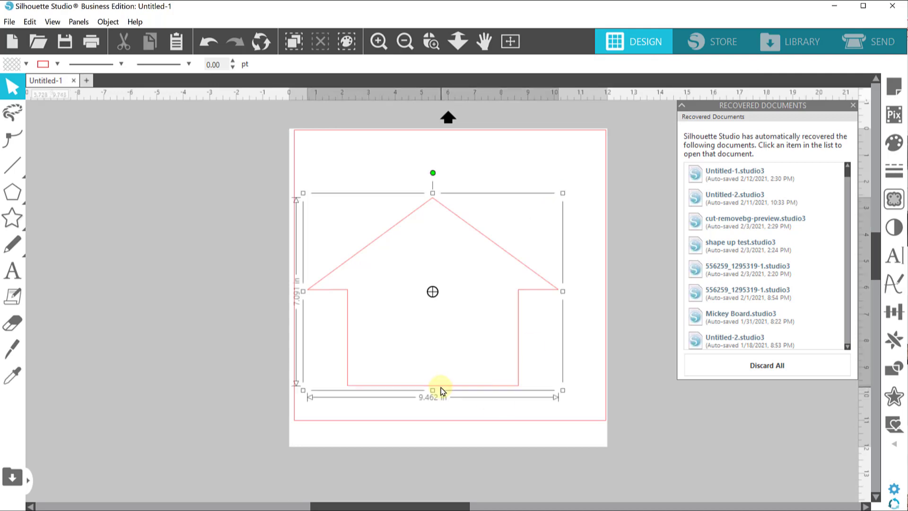
pyautogui.doubleClick(382, 387)
pyautogui.click(347, 385)
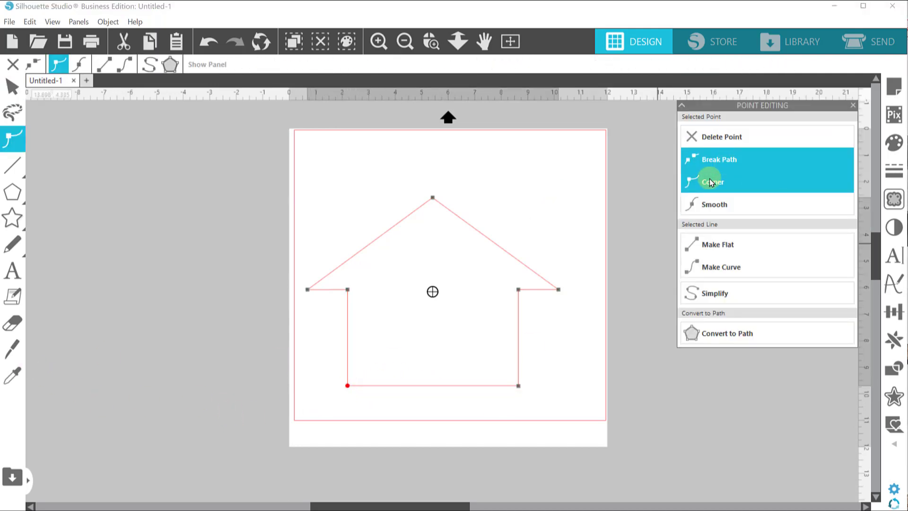
# Step: Try to delete the house outline's lower-right corner point, and undo the deletion
pyautogui.click(518, 385)
pyautogui.click(742, 137)
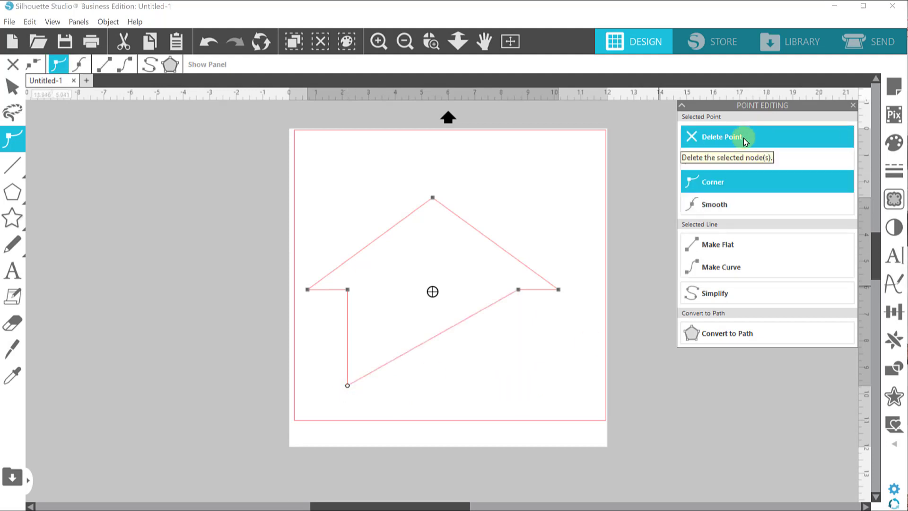
pyautogui.hotkey('ctrl', 'z')
# Step: Break the path at the house's lower-right corner and delete the loose floor line so the outline is open below
pyautogui.click(726, 161)
pyautogui.moveTo(519, 387); pyautogui.dragTo(491, 418)
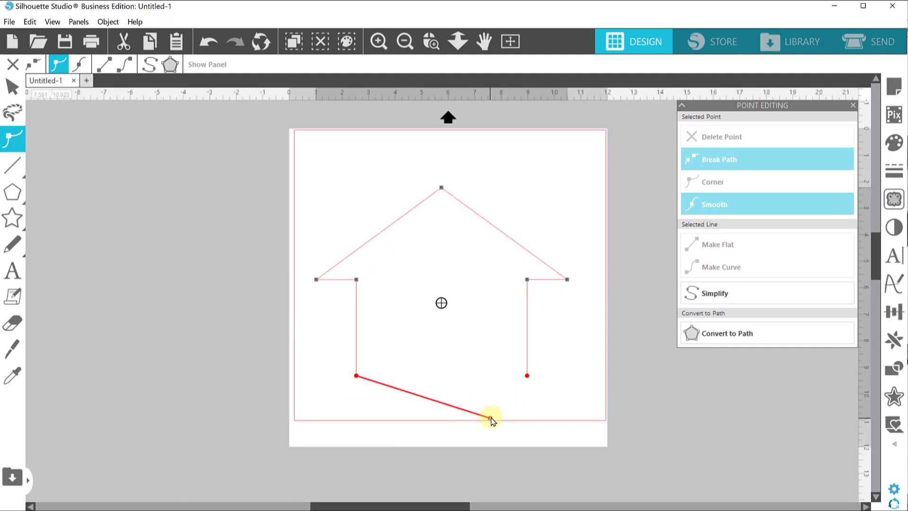
pyautogui.click(731, 137)
pyautogui.click(517, 179)
# Step: Apply an external offset with rounded corners to the open house outline
pyautogui.moveTo(338, 193); pyautogui.dragTo(551, 335)
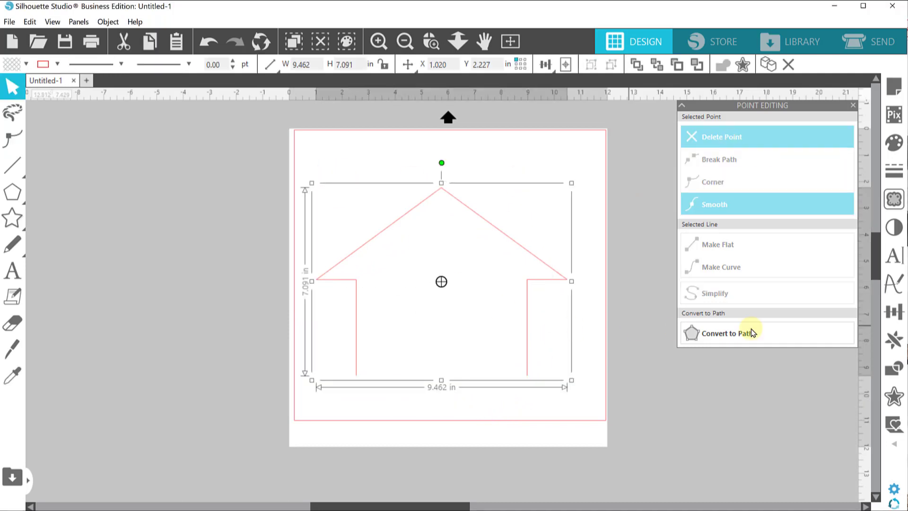
pyautogui.click(894, 396)
pyautogui.click(720, 141)
pyautogui.click(803, 223)
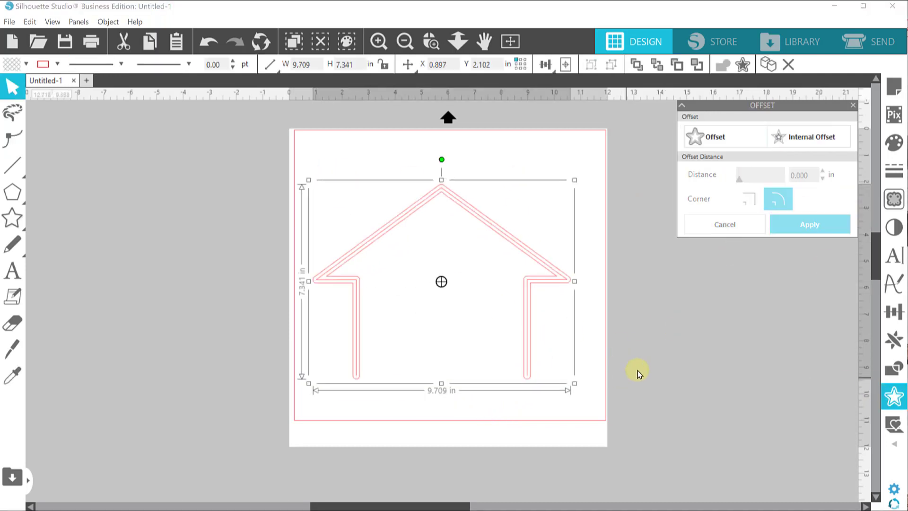
# Step: Move the original single-line house off the page and reposition the offset house outline lower within the page
pyautogui.moveTo(561, 282); pyautogui.dragTo(255, 264)
pyautogui.moveTo(356, 300); pyautogui.dragTo(369, 304)
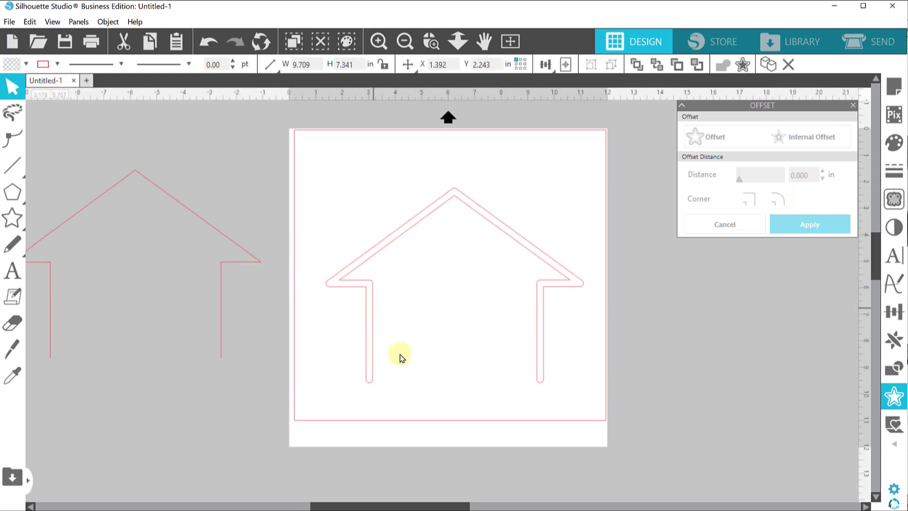
pyautogui.click(322, 357)
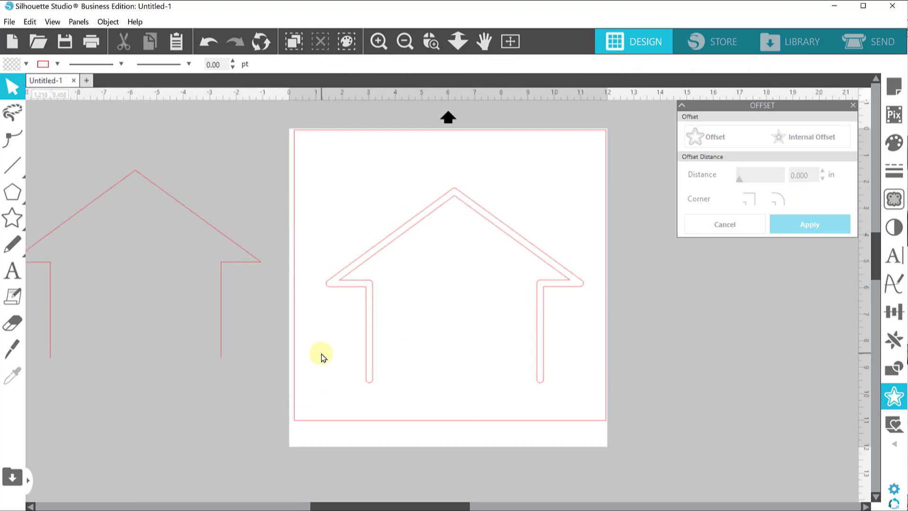
pyautogui.moveTo(368, 309); pyautogui.dragTo(365, 325)
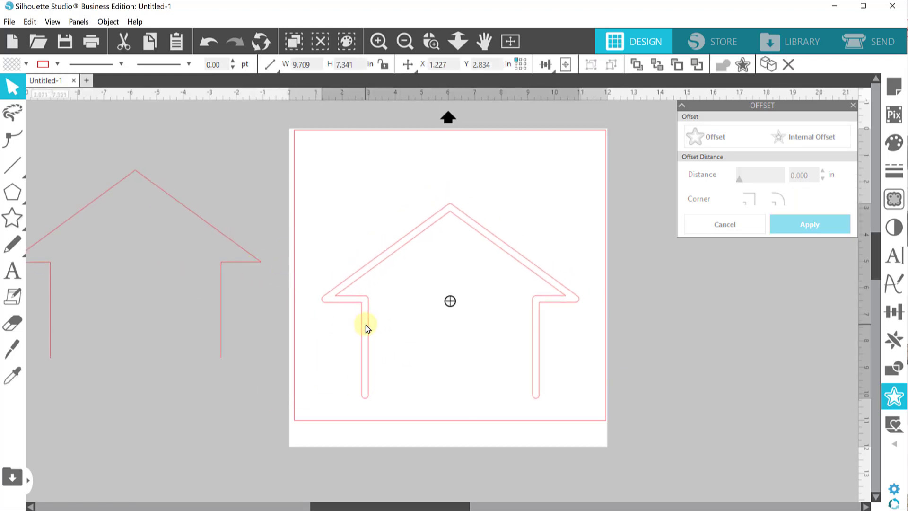
# Step: Draw a chimney rectangle about 1.06 in wide by 1.84 in high across the house's right roof slope
pyautogui.press('r')
pyautogui.moveTo(504, 192); pyautogui.dragTo(533, 242)
pyautogui.moveTo(534, 206); pyautogui.dragTo(197, 185)
pyautogui.moveTo(162, 209); pyautogui.dragTo(517, 235)
pyautogui.click(743, 71)
pyautogui.click(145, 256)
pyautogui.click(559, 215)
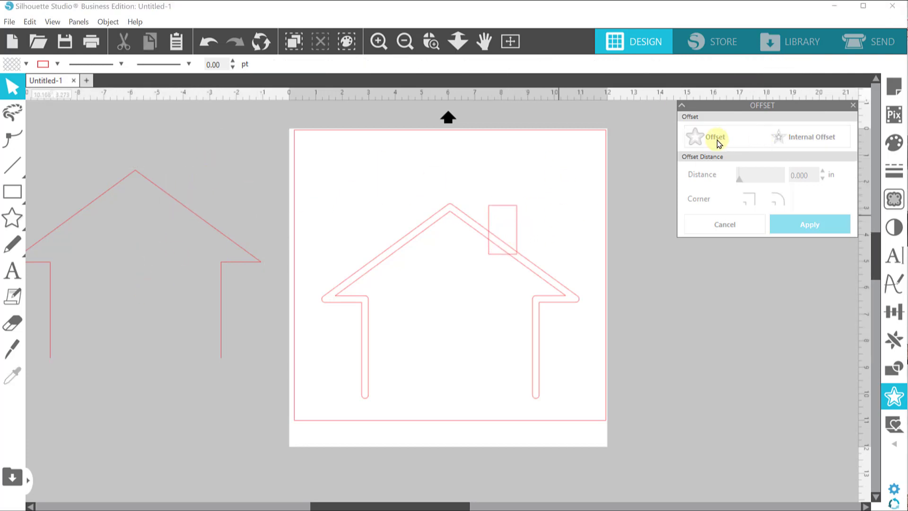
# Step: Apply an external offset with rounded corners to the chimney rectangle
pyautogui.click(508, 212)
pyautogui.click(724, 136)
pyautogui.click(792, 227)
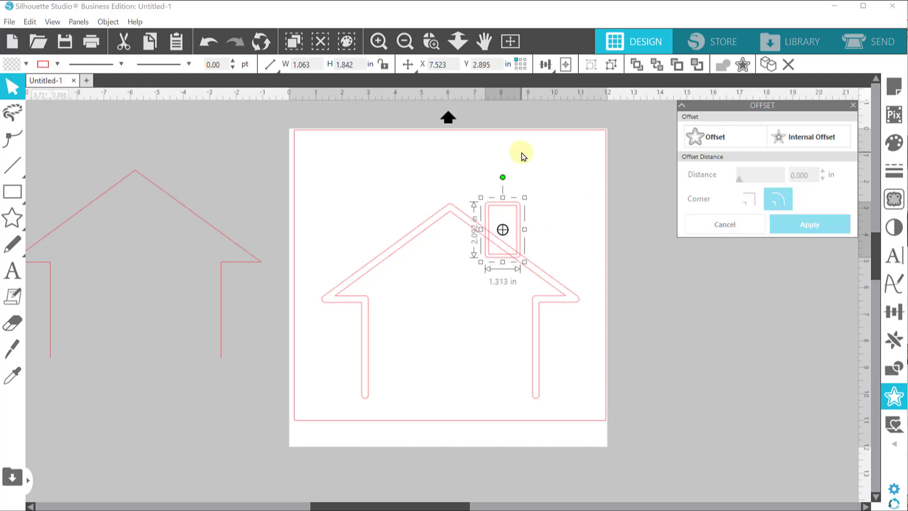
# Step: Enlarge the double chimney outline to about 1.416 by 2.257 in and position it over the right roof slope
pyautogui.click(523, 154)
pyautogui.click(504, 202)
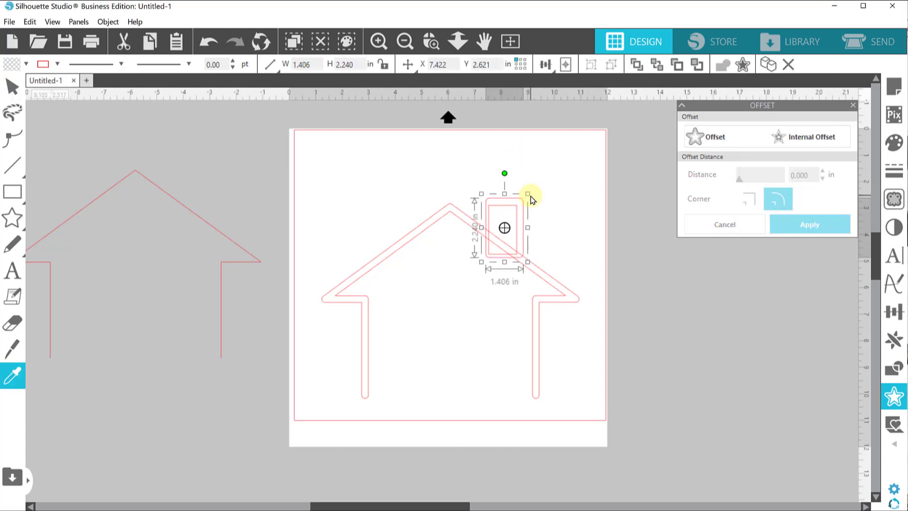
pyautogui.moveTo(530, 197); pyautogui.dragTo(523, 223)
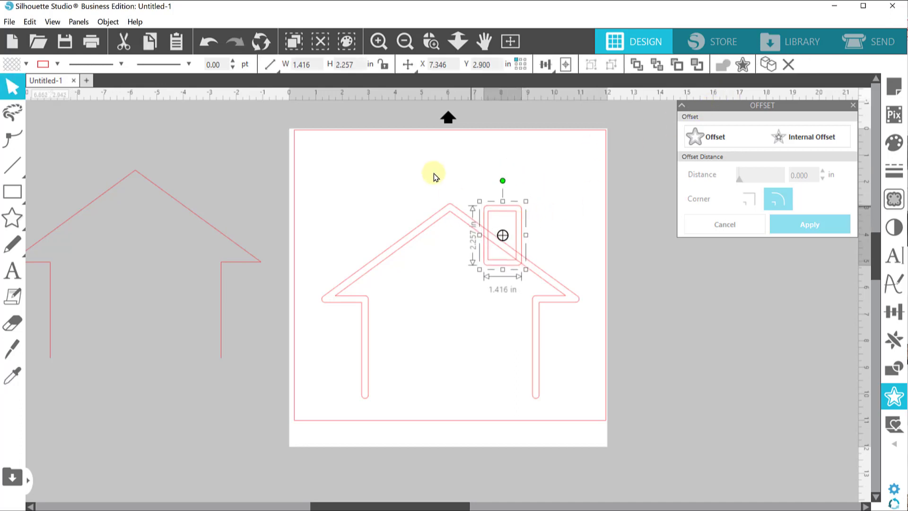
# Step: Try to weld the chimney to the house outline and open the combined shape for point editing
pyautogui.hotkey('ctrl', 'a')
pyautogui.click(520, 177)
pyautogui.doubleClick(484, 262)
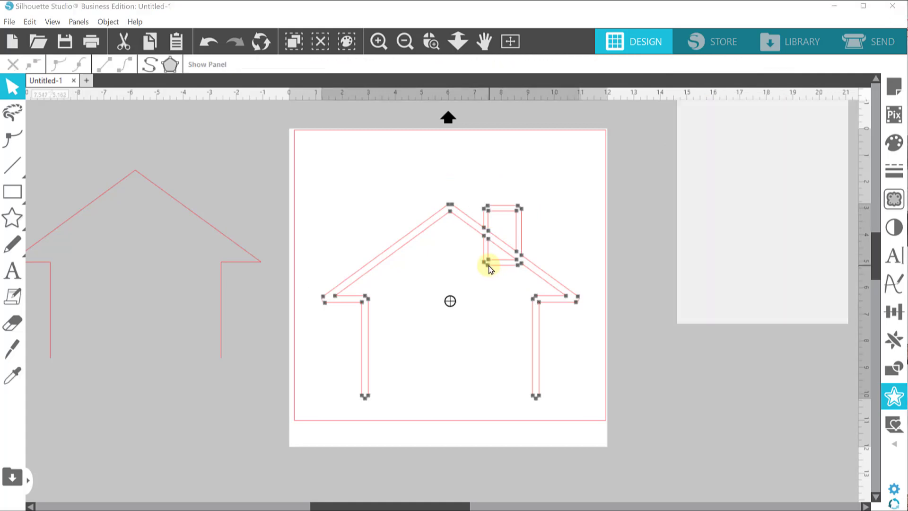
# Step: Try to remove the chimney's lower part by deleting its corner points beneath the roof slope
pyautogui.click(488, 259)
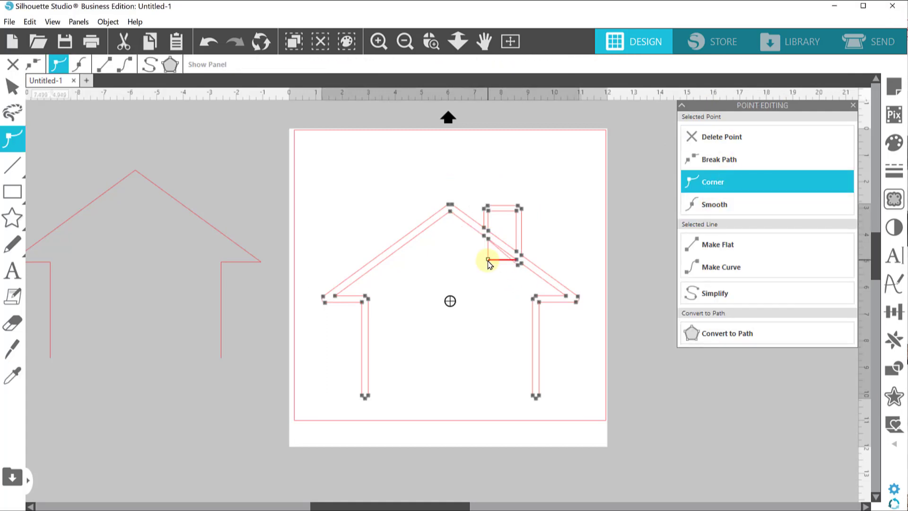
pyautogui.click(706, 138)
pyautogui.click(492, 242)
pyautogui.click(734, 141)
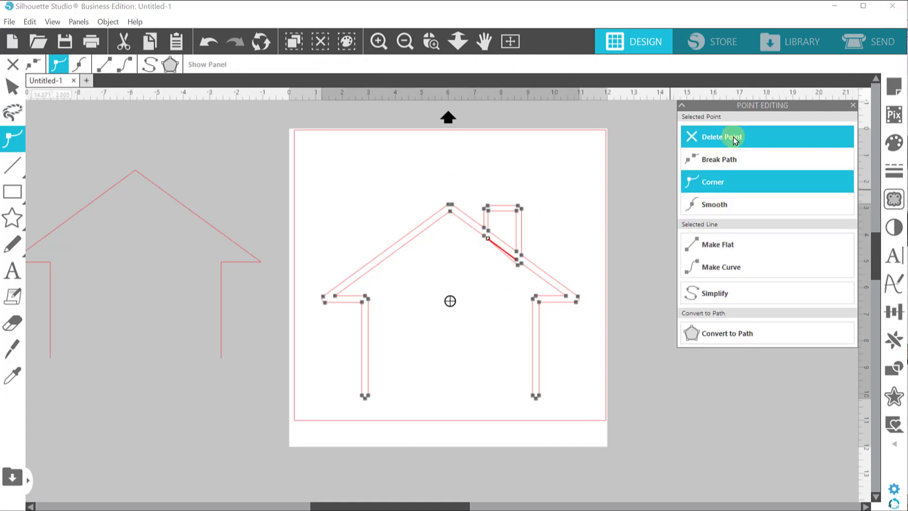
pyautogui.click(518, 261)
pyautogui.click(715, 140)
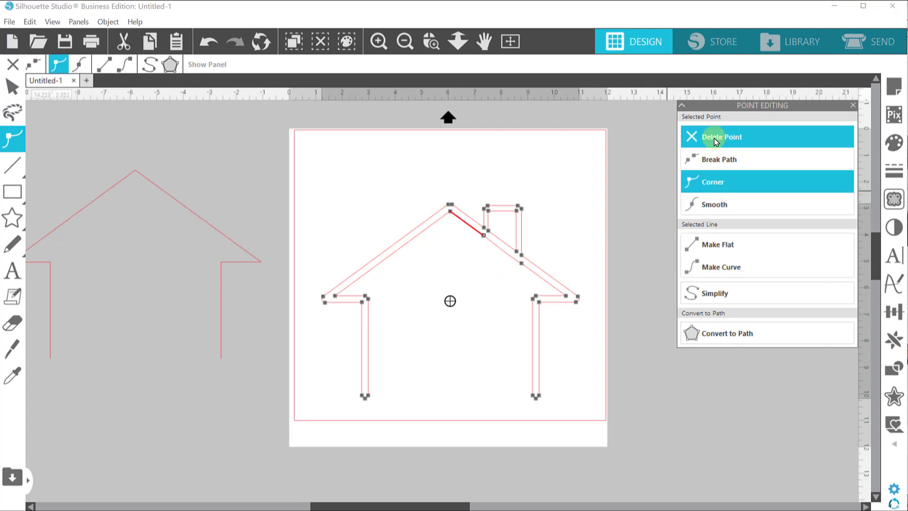
# Step: Try to delete the leftover points along the inner roof line under the chimney, and undo the edits back to separate shapes
pyautogui.click(716, 141)
pyautogui.click(521, 262)
pyautogui.click(711, 137)
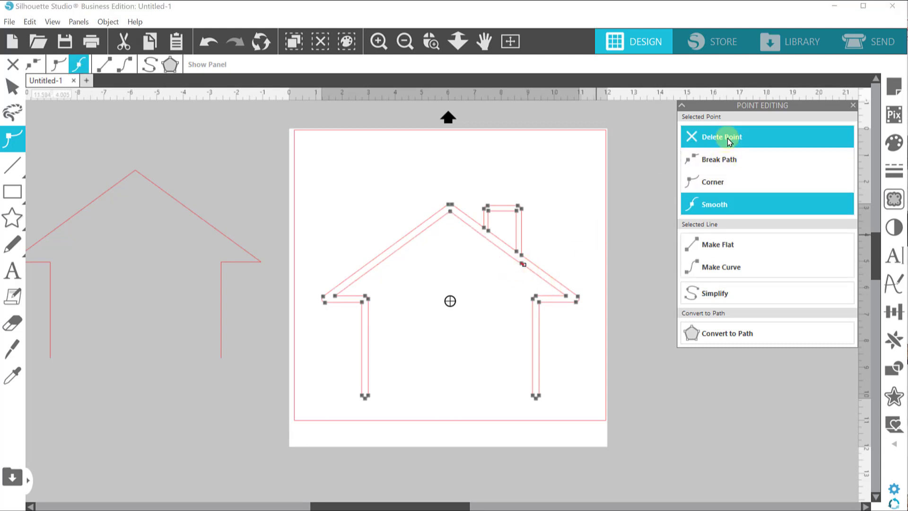
pyautogui.click(521, 263)
pyautogui.click(737, 141)
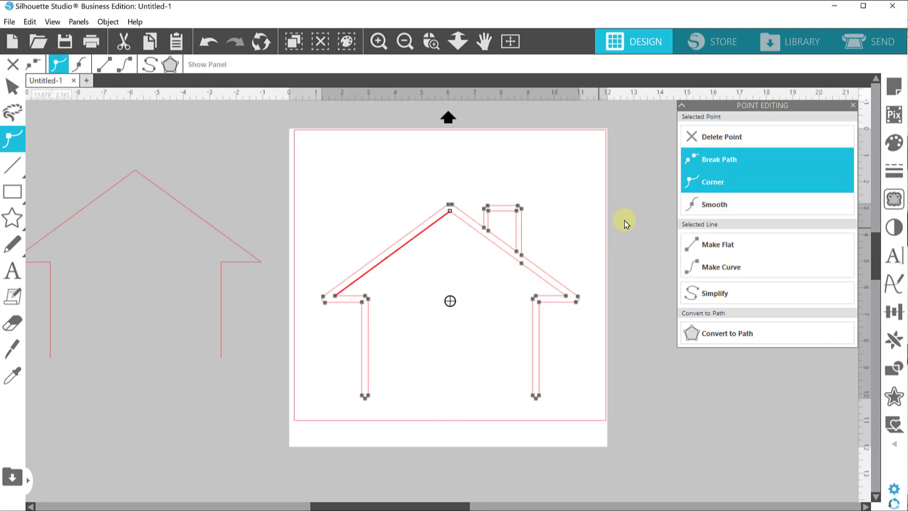
pyautogui.click(521, 263)
pyautogui.click(706, 147)
pyautogui.click(581, 214)
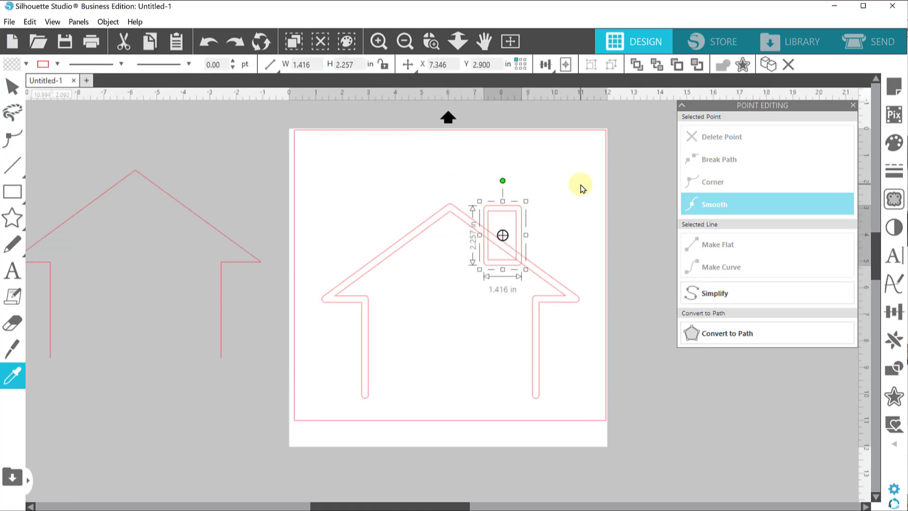
# Step: Move the double chimney outline slightly further right and down along the roof slope
pyautogui.click(550, 213)
pyautogui.moveTo(523, 241); pyautogui.dragTo(539, 256)
# Step: Try to divide the overlapping house and chimney outlines into separate pieces with Divide
pyautogui.moveTo(422, 147); pyautogui.dragTo(567, 289)
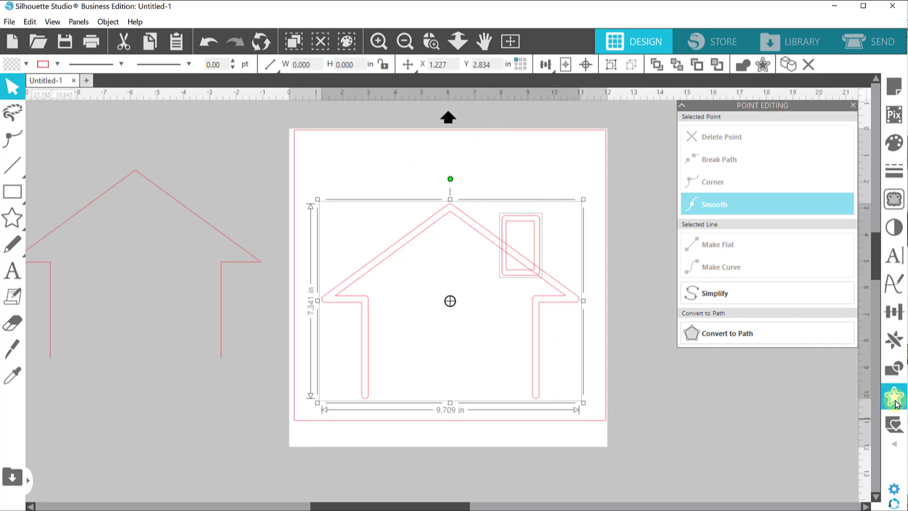
pyautogui.click(893, 368)
pyautogui.click(714, 182)
pyautogui.click(510, 278)
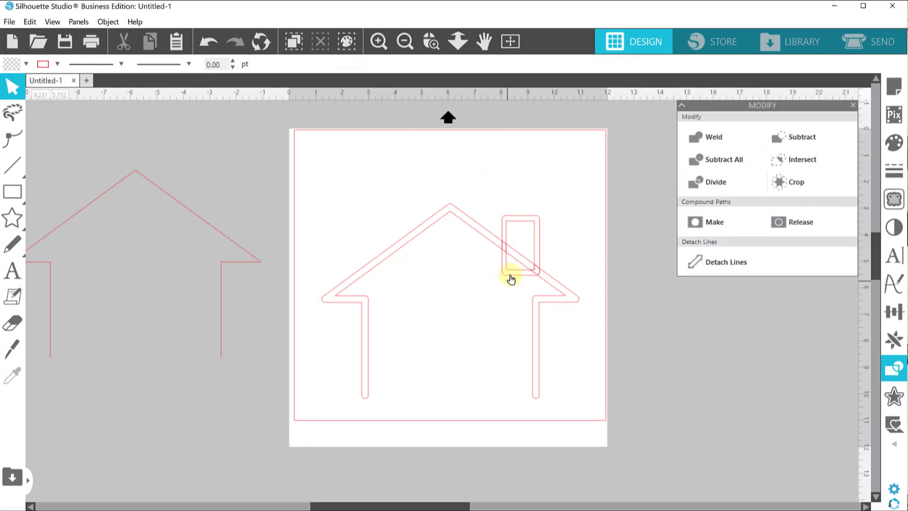
# Step: Try to delete the chimney pieces below the roof slope, and undo the deletions and the division
pyautogui.moveTo(511, 276); pyautogui.dragTo(483, 309)
pyautogui.press('Delete')
pyautogui.moveTo(504, 249); pyautogui.dragTo(496, 283)
pyautogui.press('Delete')
pyautogui.hotkey('ctrl', 'z')
pyautogui.hotkey('ctrl', 'z')
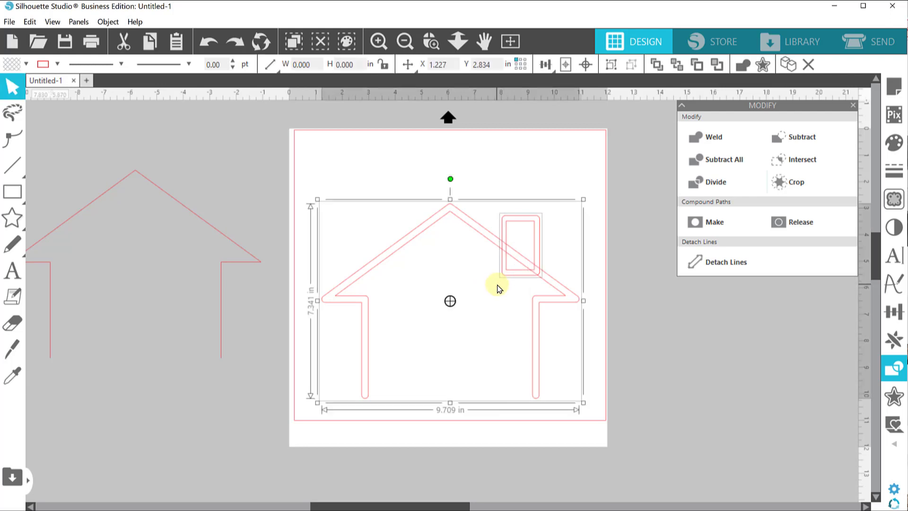
# Step: Try Subtract All on the house and chimney, pull the chimney piece away, and undo these changes
pyautogui.click(744, 159)
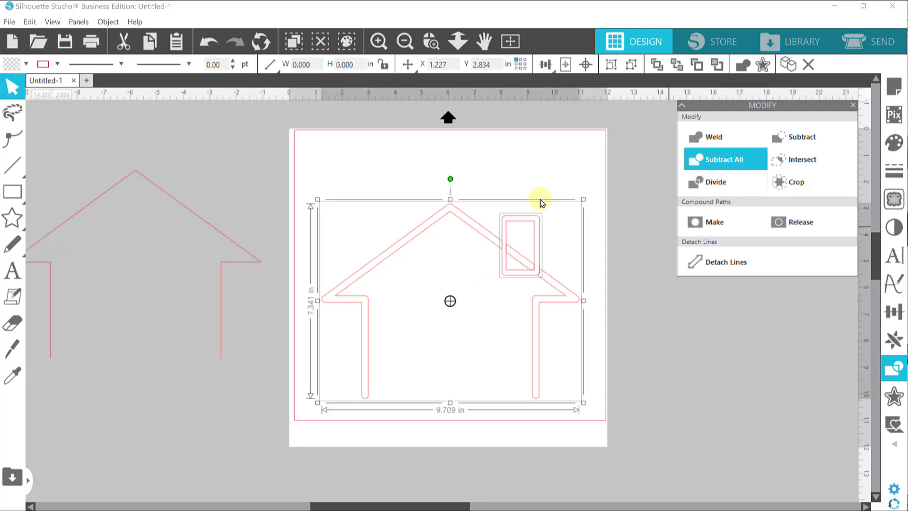
pyautogui.click(540, 200)
pyautogui.moveTo(515, 274); pyautogui.dragTo(444, 319)
pyautogui.hotkey('ctrl', 'z')
pyautogui.hotkey('ctrl', 'z')
pyautogui.hotkey('ctrl', 'z')
pyautogui.hotkey('ctrl', 'z')
pyautogui.hotkey('ctrl', 'z')
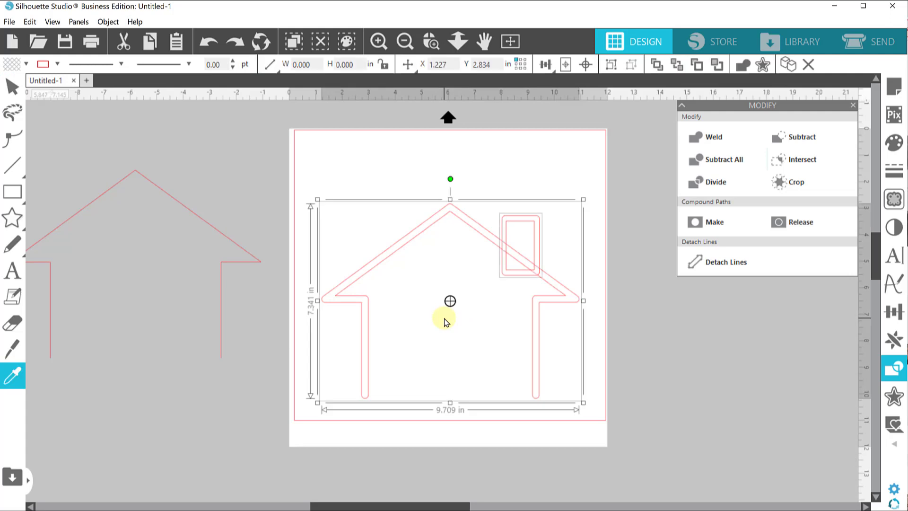
# Step: Adjust the chimney's position on the roof slope and set its lower-left point to Corner in point editing
pyautogui.moveTo(523, 231); pyautogui.dragTo(540, 256)
pyautogui.doubleClick(504, 276)
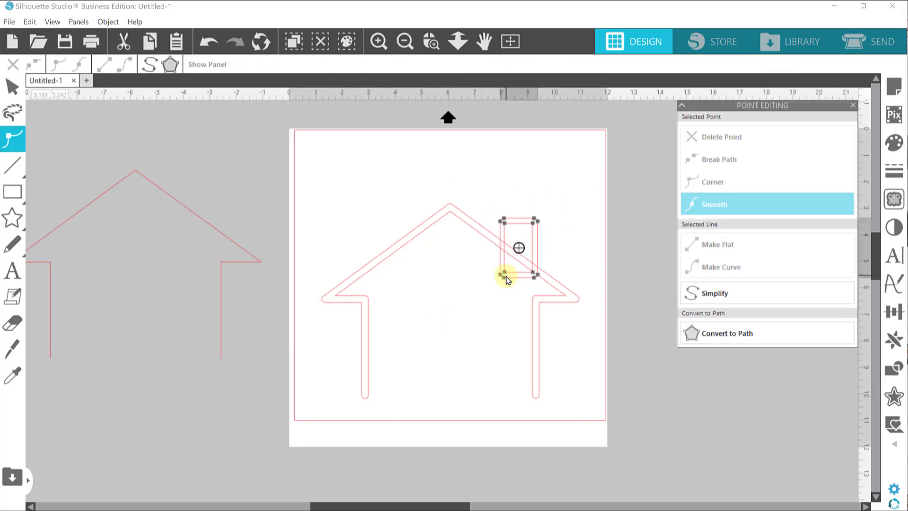
pyautogui.click(684, 179)
# Step: Select the house and chimney outlines and weld them into one shape
pyautogui.click(599, 190)
pyautogui.moveTo(599, 190); pyautogui.dragTo(310, 410)
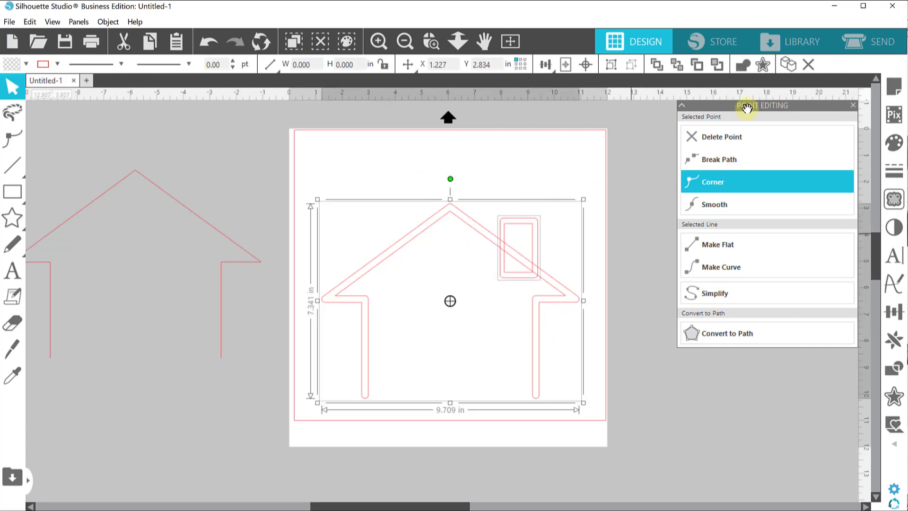
pyautogui.click(742, 63)
pyautogui.click(608, 193)
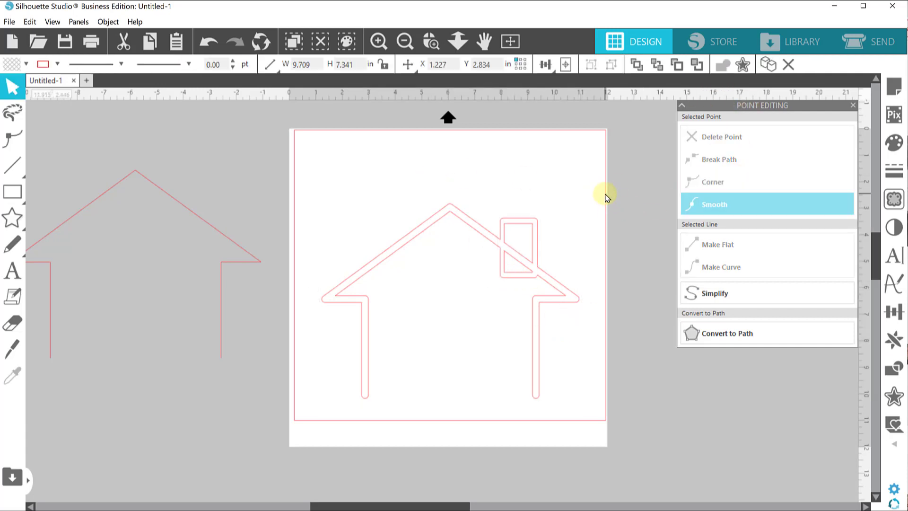
# Step: Delete the chimney corner points that extend below the roof slope on the welded outline
pyautogui.click(503, 269)
pyautogui.doubleClick(501, 272)
pyautogui.click(714, 141)
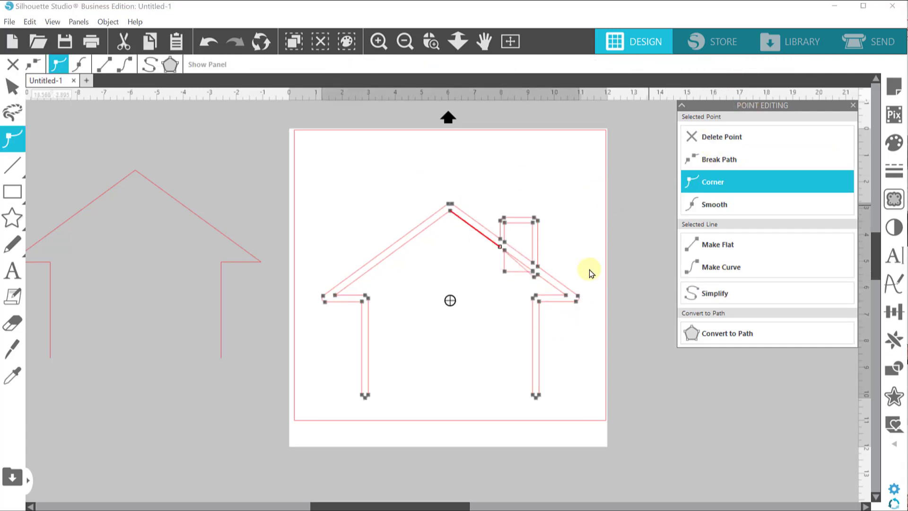
pyautogui.click(537, 276)
pyautogui.click(713, 137)
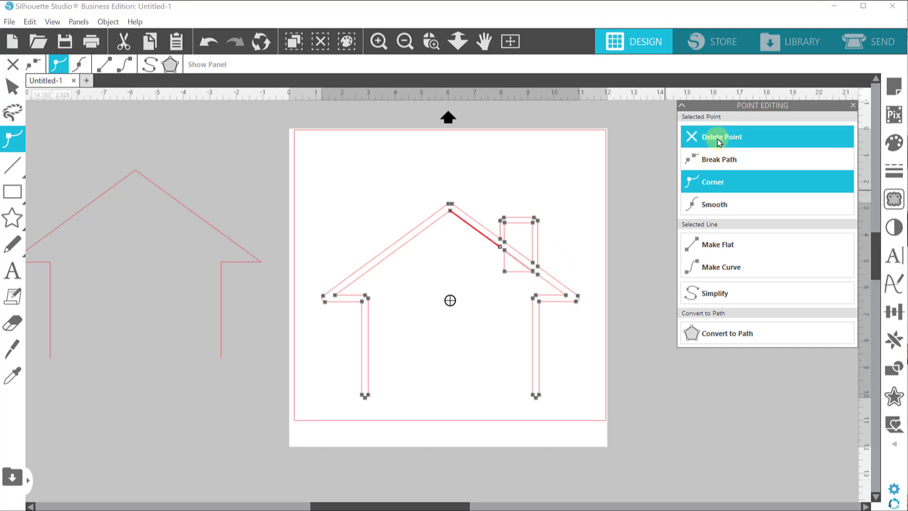
pyautogui.click(501, 270)
pyautogui.click(713, 137)
pyautogui.click(649, 203)
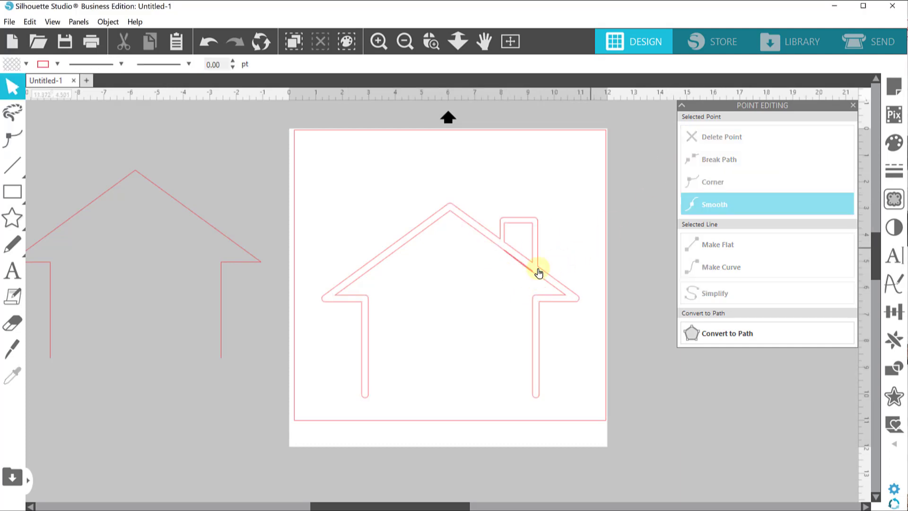
# Step: Delete the leftover points along the inner roof slope beneath the chimney so the line runs straight
pyautogui.doubleClick(538, 270)
pyautogui.click(533, 271)
pyautogui.click(742, 134)
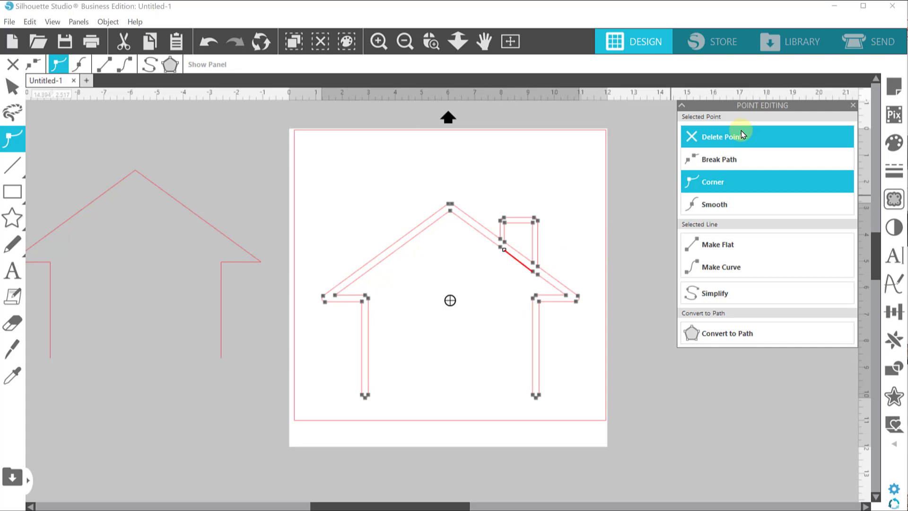
pyautogui.click(537, 275)
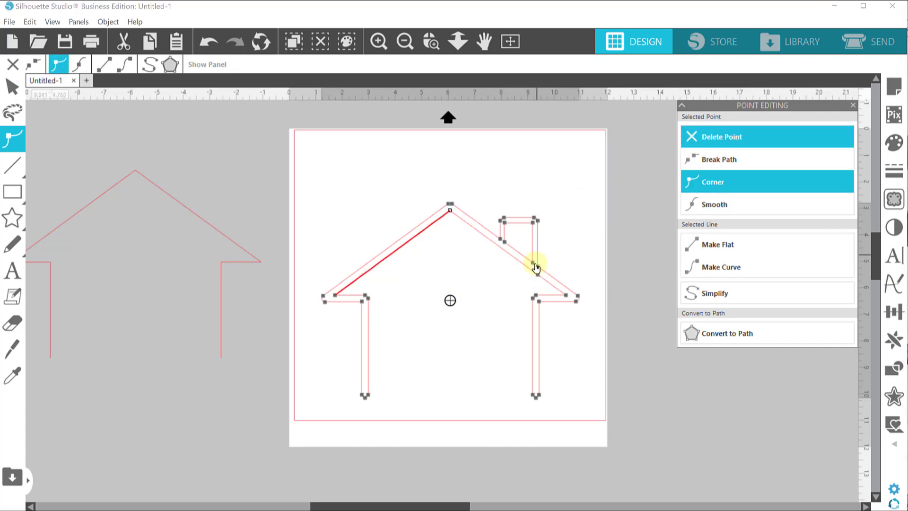
pyautogui.click(537, 274)
pyautogui.click(709, 137)
pyautogui.click(578, 208)
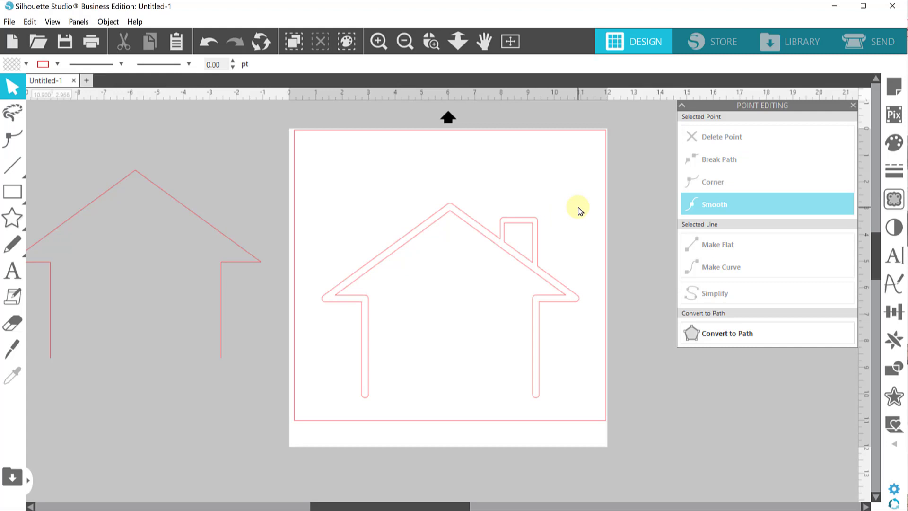
# Step: Undo the point deletions and the weld of the house and chimney
pyautogui.hotkey('ctrl', 'z')
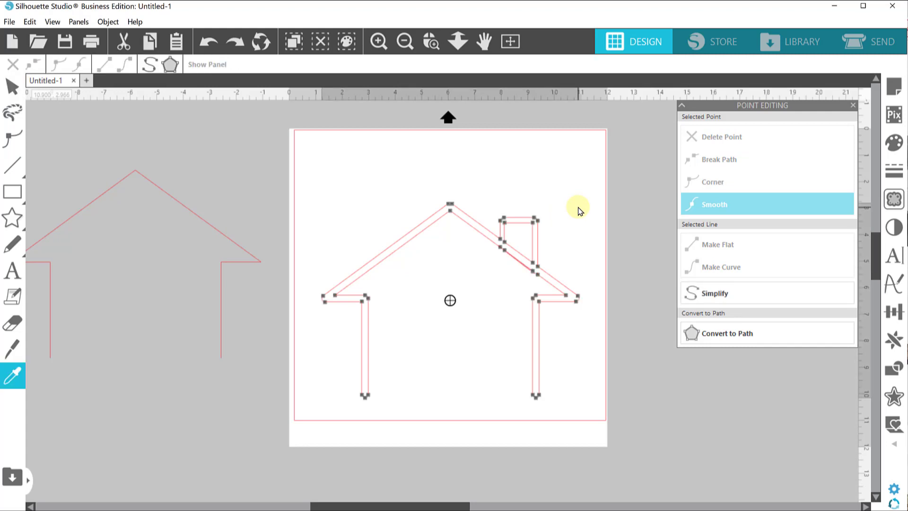
pyautogui.hotkey('ctrl', 'z')
pyautogui.hotkey('ctrl', 'z')
pyautogui.hotkey('ctrl', 'z')
pyautogui.hotkey('ctrl', 'z')
pyautogui.click(578, 208)
# Step: Move the chimney slightly up the roof slope and weld it to the house outline
pyautogui.moveTo(537, 226); pyautogui.dragTo(526, 219)
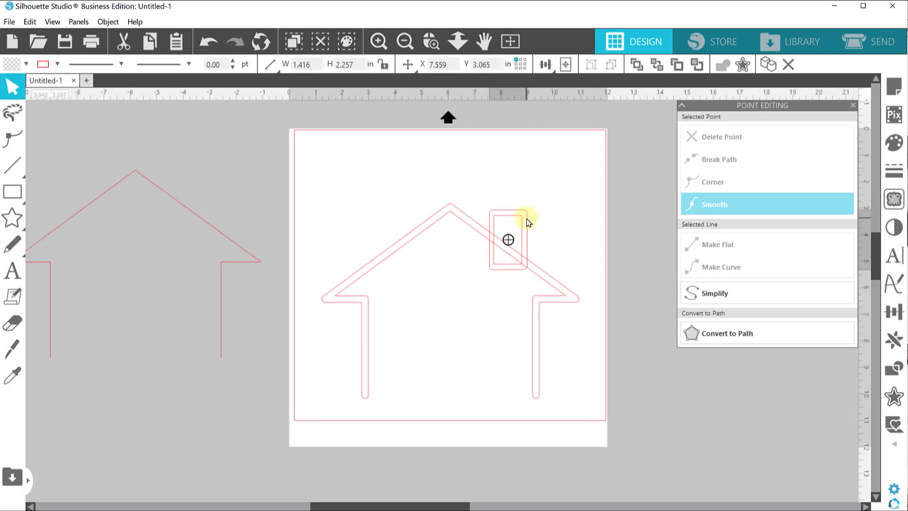
pyautogui.moveTo(381, 154); pyautogui.dragTo(515, 326)
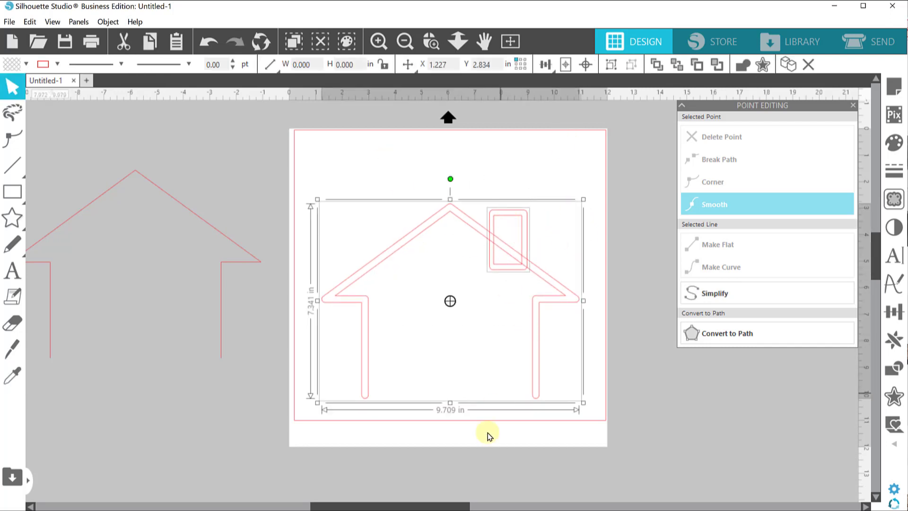
pyautogui.click(761, 70)
# Step: Delete the points of the small inner triangle left below the roof slope inside the chimney
pyautogui.click(494, 251)
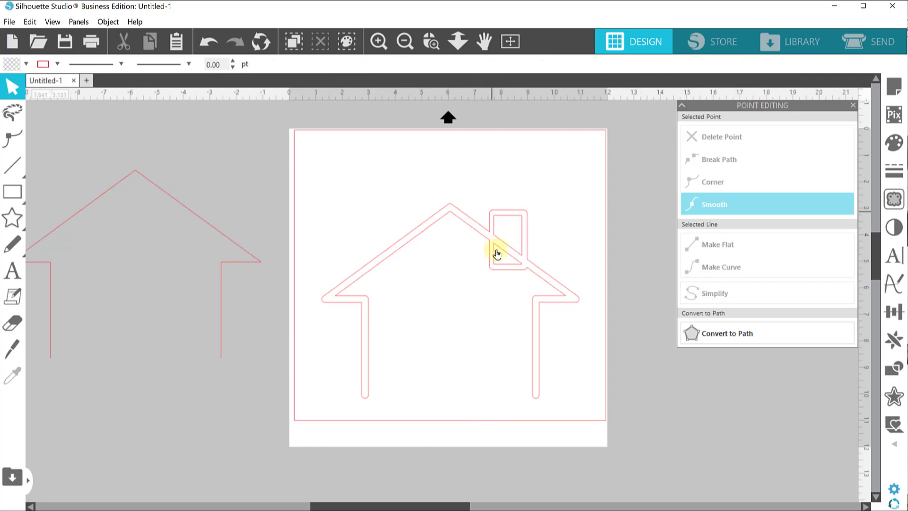
pyautogui.doubleClick(496, 267)
pyautogui.click(494, 243)
pyautogui.click(715, 133)
pyautogui.click(716, 133)
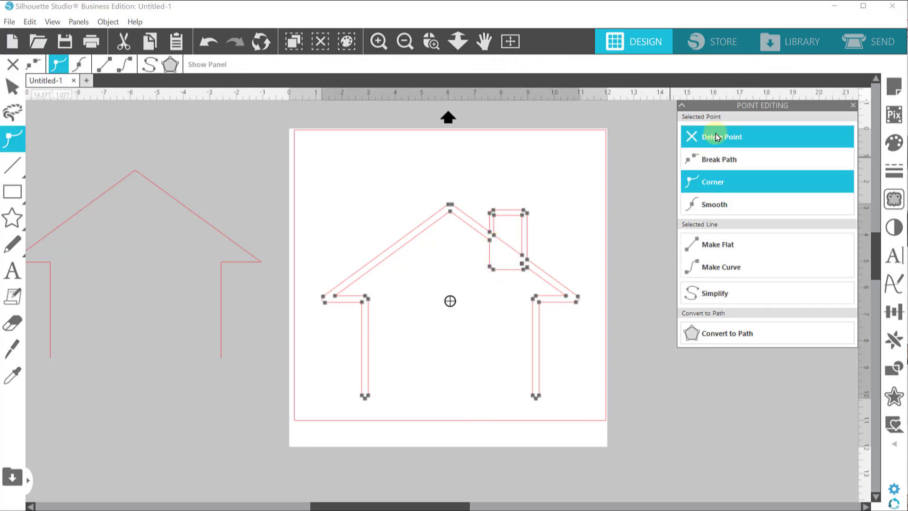
pyautogui.click(715, 133)
# Step: Delete the remaining chimney points below the roof's inner line and move the house slightly lower on the page
pyautogui.click(523, 269)
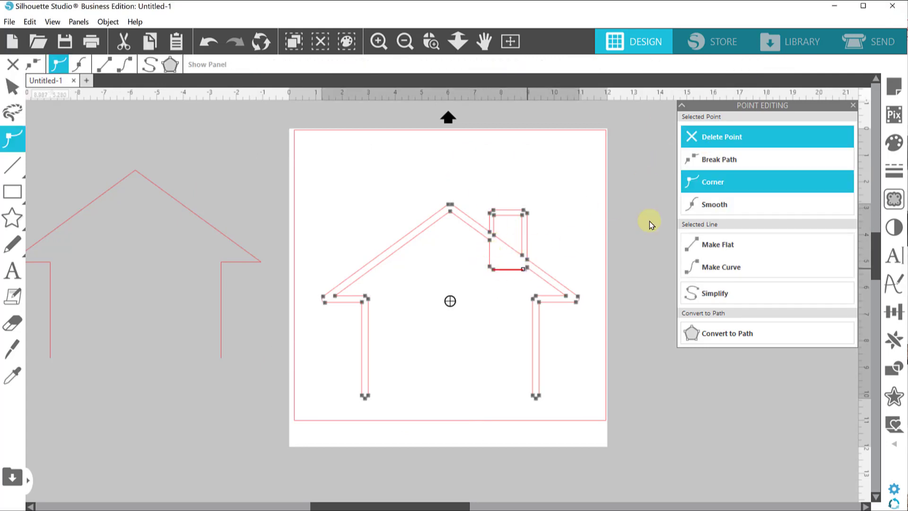
pyautogui.click(705, 138)
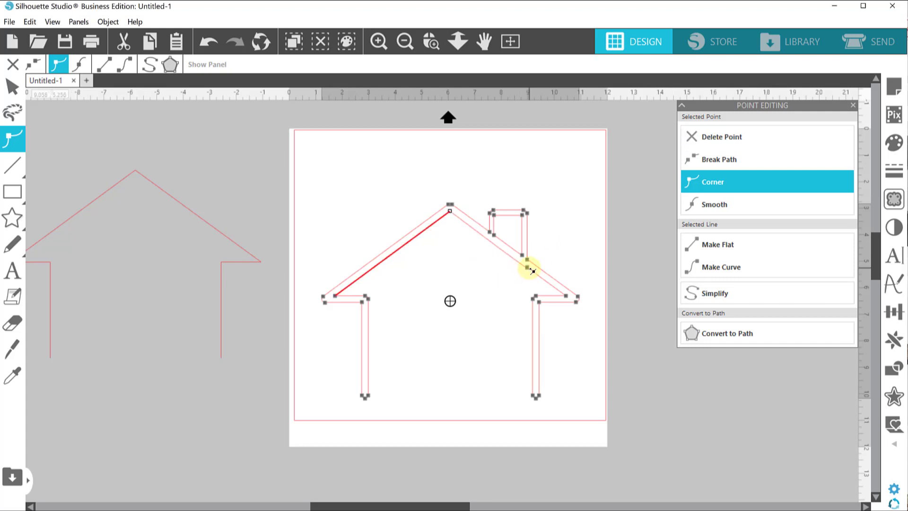
pyautogui.click(527, 267)
pyautogui.click(706, 137)
pyautogui.click(594, 208)
pyautogui.moveTo(552, 299); pyautogui.dragTo(553, 314)
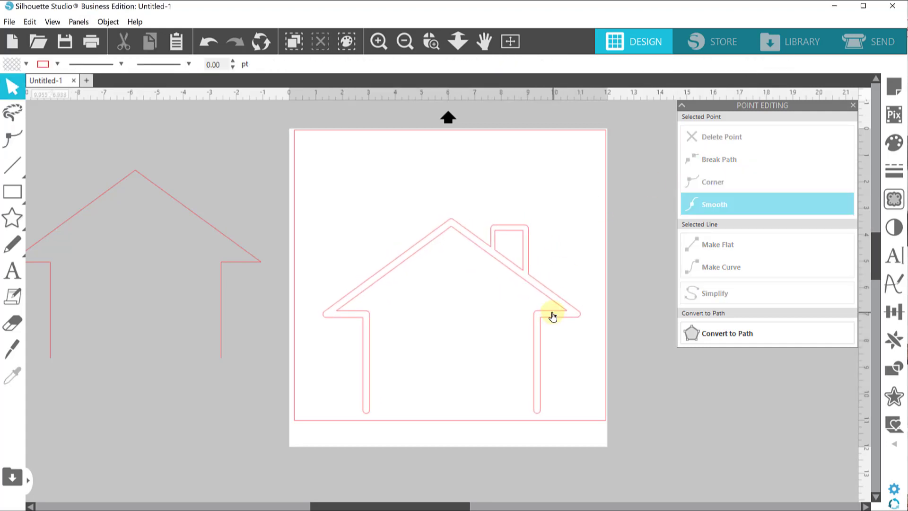
# Step: Draw a heart about 1.08 by 0.99 in above the chimney and tilt it slightly clockwise
pyautogui.click(13, 218)
pyautogui.click(144, 376)
pyautogui.moveTo(541, 176)
pyautogui.mouseDown()
pyautogui.moveTo(555, 197)
pyautogui.moveTo(537, 209)
pyautogui.moveTo(539, 199)
pyautogui.mouseUp()
pyautogui.click(529, 189)
pyautogui.moveTo(524, 162); pyautogui.dragTo(534, 164)
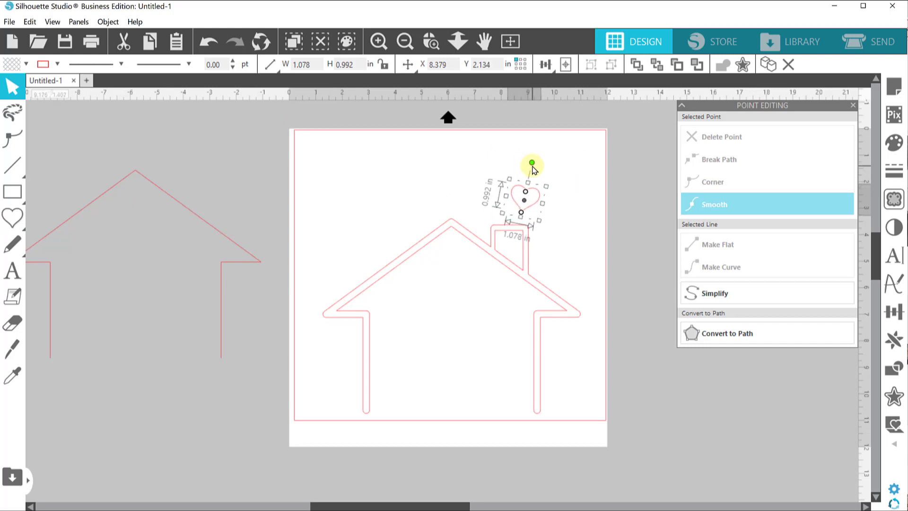
pyautogui.click(561, 199)
# Step: Arrange three tilted hearts of different sizes rising above the chimney, with the smallest about 0.79 in wide at the top
pyautogui.moveTo(528, 204); pyautogui.dragTo(502, 187)
pyautogui.moveTo(521, 153); pyautogui.dragTo(544, 166)
pyautogui.moveTo(498, 203); pyautogui.dragTo(504, 218)
pyautogui.moveTo(537, 182); pyautogui.dragTo(502, 149)
pyautogui.moveTo(494, 171); pyautogui.dragTo(498, 164)
pyautogui.click(523, 180)
pyautogui.click(495, 166)
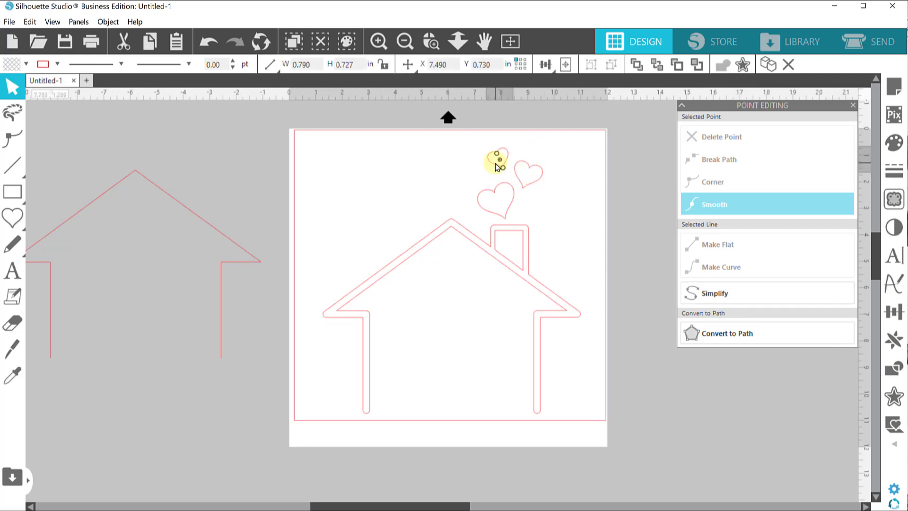
# Step: Fill the house outline and all three hearts with dark gray
pyautogui.moveTo(311, 115); pyautogui.dragTo(593, 429)
pyautogui.click(26, 65)
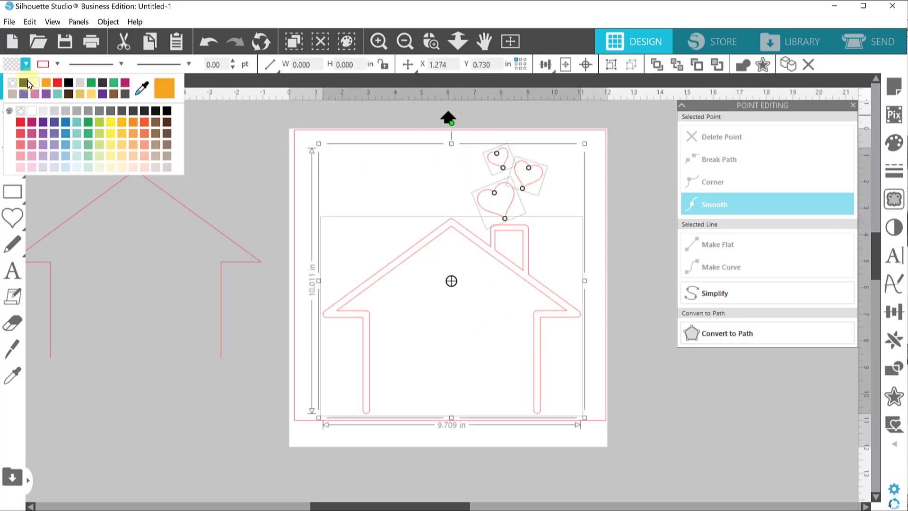
pyautogui.click(23, 158)
pyautogui.click(346, 173)
# Step: Nudge the three hearts slightly to refine their spacing above the chimney
pyautogui.moveTo(499, 200); pyautogui.dragTo(501, 200)
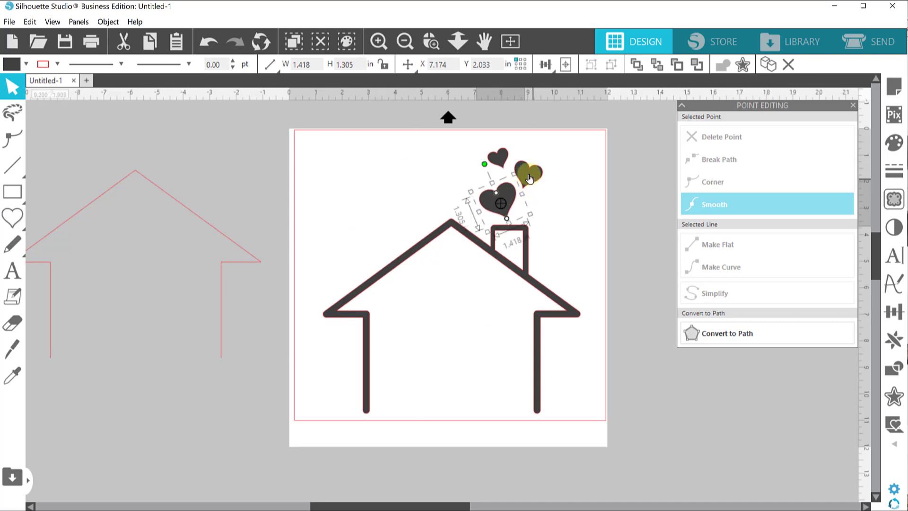
pyautogui.click(530, 174)
pyautogui.click(577, 217)
pyautogui.click(506, 197)
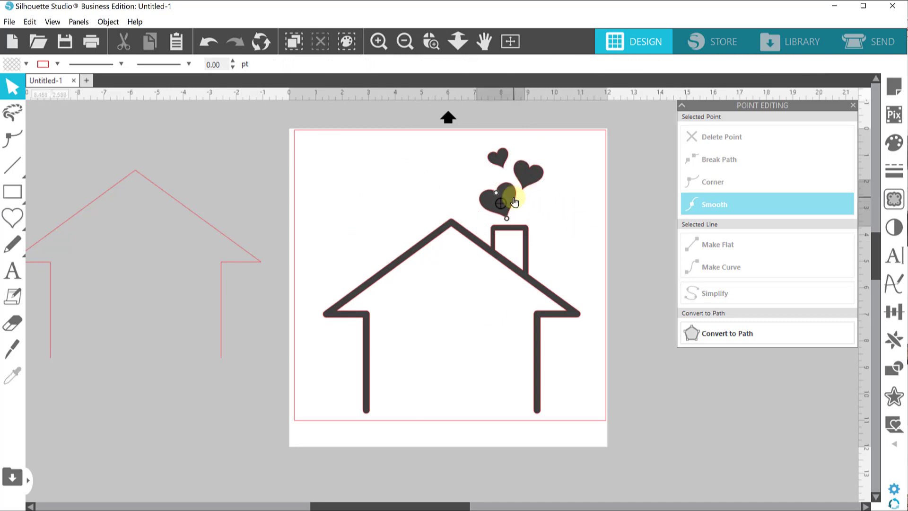
pyautogui.moveTo(535, 183); pyautogui.dragTo(538, 183)
pyautogui.moveTo(499, 160); pyautogui.dragTo(502, 157)
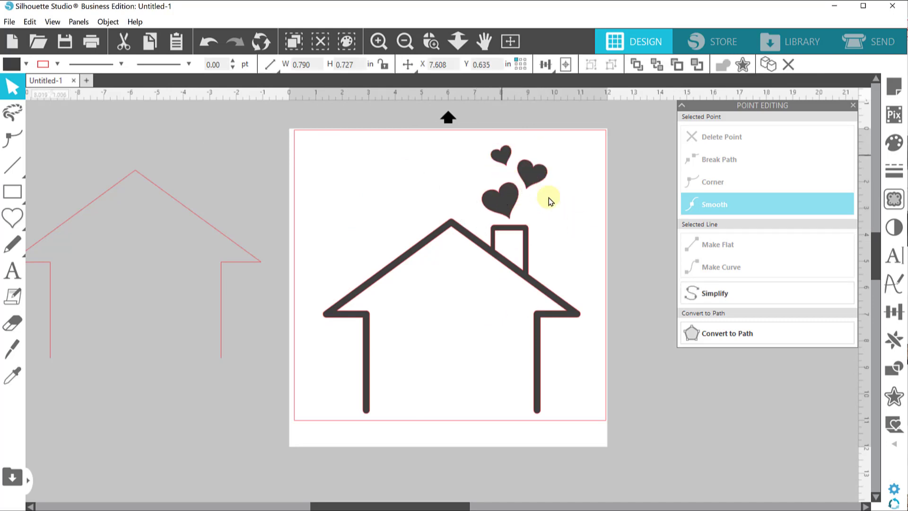
pyautogui.click(583, 226)
# Step: Add the text HOME below the house and set its font to Barlow Condensed
pyautogui.click(378, 468)
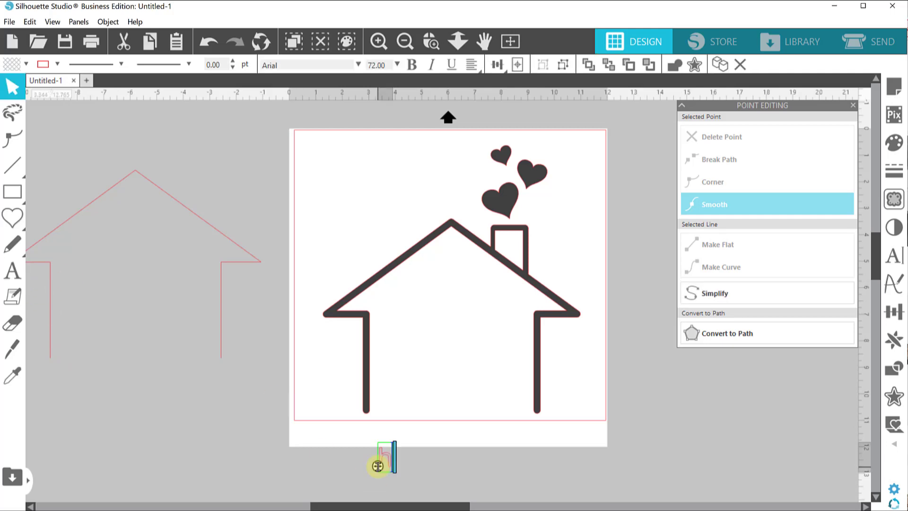
pyautogui.write('Home')
pyautogui.press('BackSpace')
pyautogui.press('BackSpace')
pyautogui.press('BackSpace')
pyautogui.press('BackSpace')
pyautogui.write('HOME')
pyautogui.hotkey('ctrl', 'a')
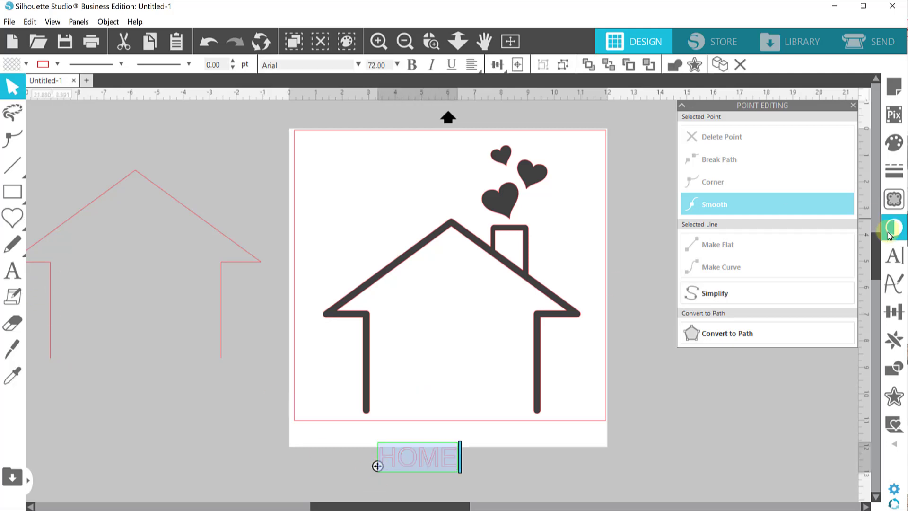
pyautogui.click(893, 255)
pyautogui.click(715, 189)
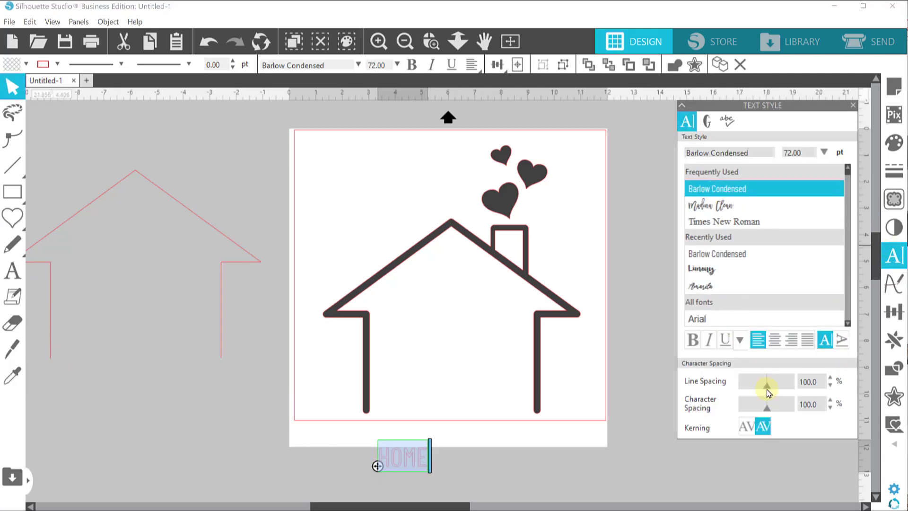
# Step: Enlarge HOME to about 173 pt inside the upper part of the house and widen its character spacing
pyautogui.moveTo(431, 470); pyautogui.dragTo(476, 333)
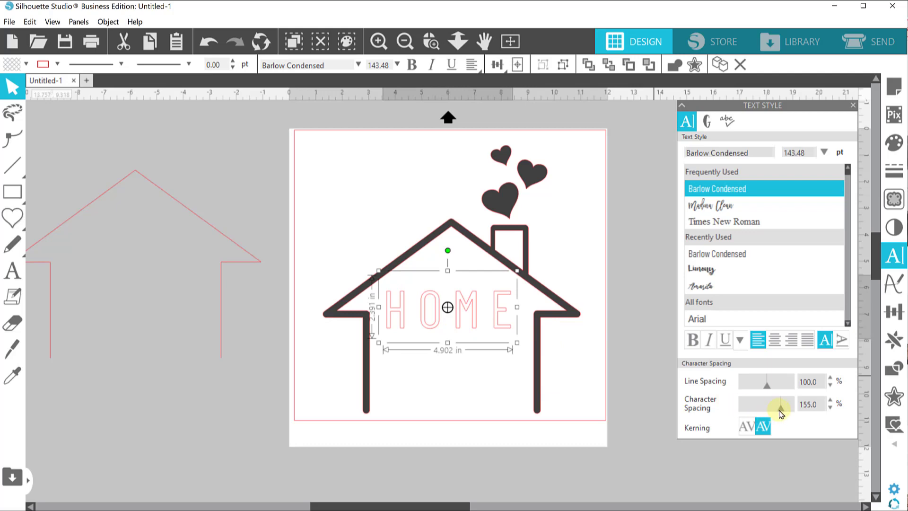
pyautogui.moveTo(780, 413); pyautogui.dragTo(771, 412)
pyautogui.moveTo(497, 345); pyautogui.dragTo(515, 356)
pyautogui.moveTo(446, 140); pyautogui.dragTo(558, 246)
# Step: Duplicate HOME near the base of the house and center both words horizontally with the house
pyautogui.moveTo(489, 318); pyautogui.dragTo(496, 406)
pyautogui.keyDown('shift'); pyautogui.click(439, 299); pyautogui.keyUp('shift')
pyautogui.keyDown('shift'); pyautogui.click(462, 232); pyautogui.keyUp('shift')
pyautogui.click(498, 65)
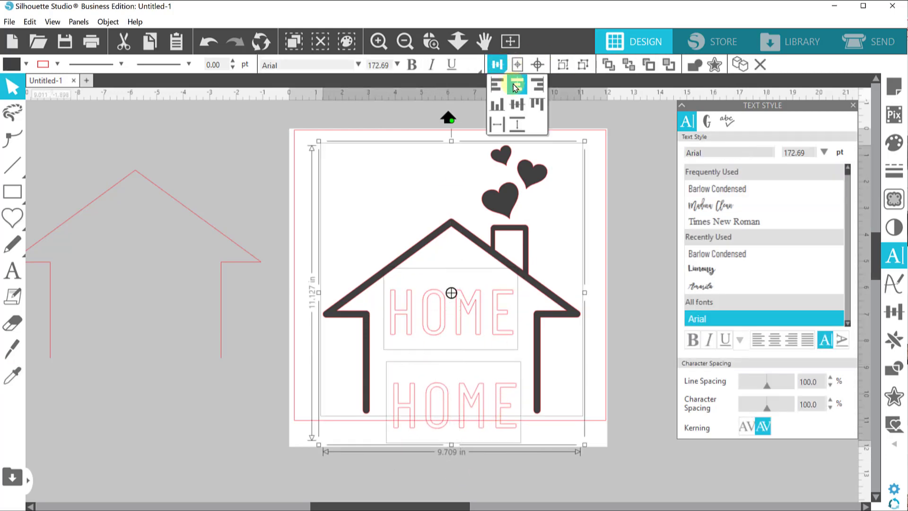
pyautogui.click(516, 85)
pyautogui.click(340, 195)
# Step: Add the text "sweet" in lowercase beside the page and set its font to Madina Clean
pyautogui.click(11, 276)
pyautogui.click(174, 400)
pyautogui.write('SWE')
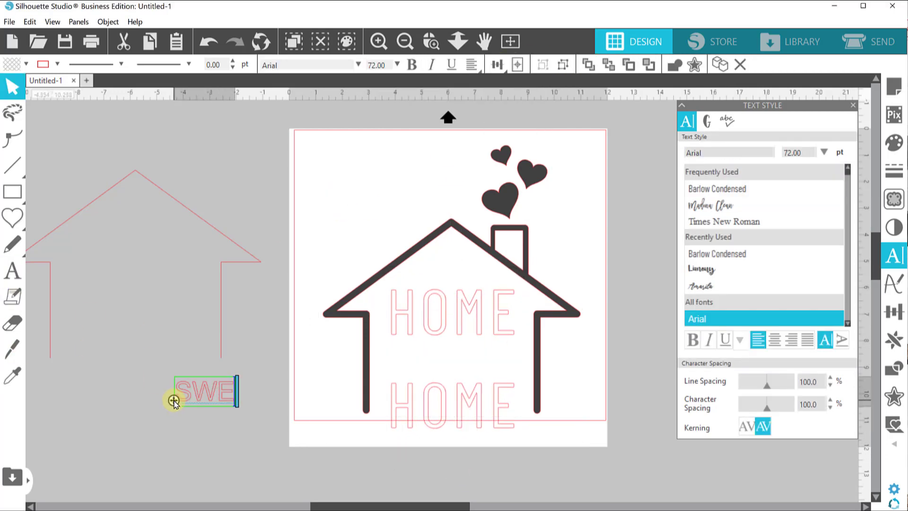
pyautogui.press('BackSpace')
pyautogui.press('BackSpace')
pyautogui.press('BackSpace')
pyautogui.write('SWEE')
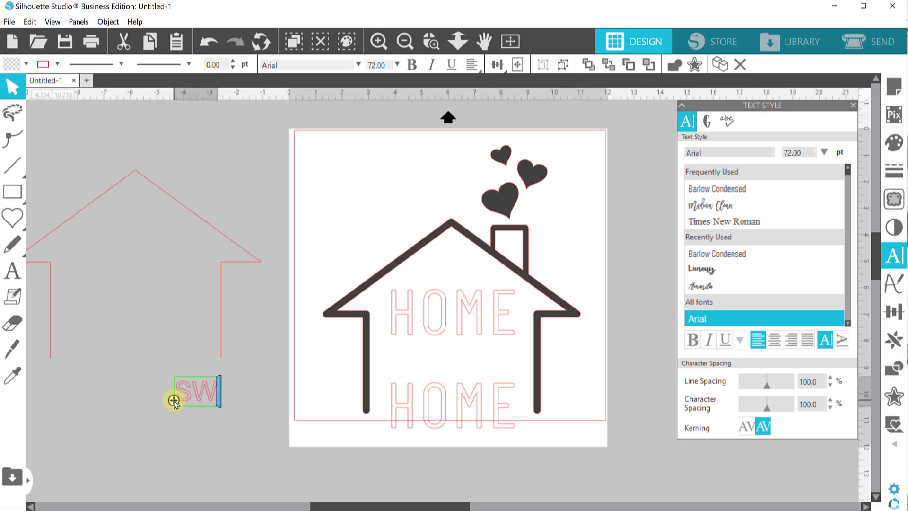
pyautogui.press('BackSpace')
pyautogui.click(197, 398)
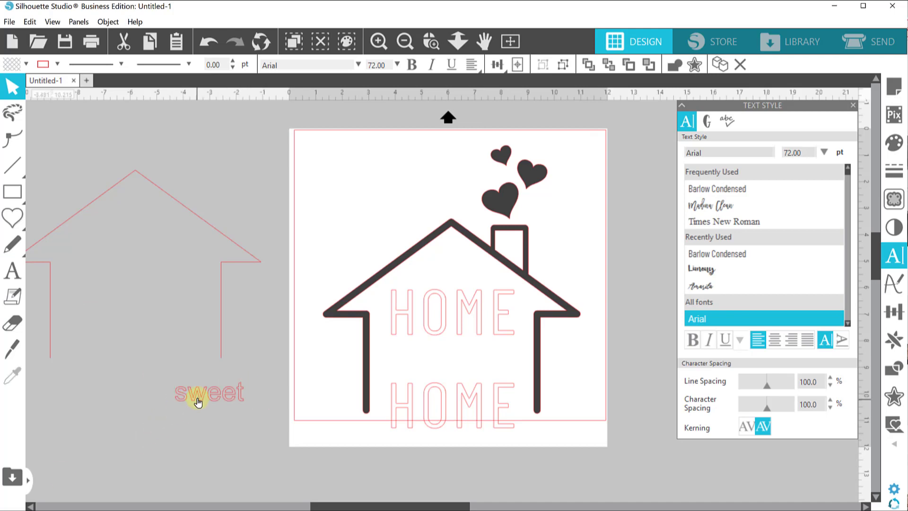
pyautogui.click(721, 206)
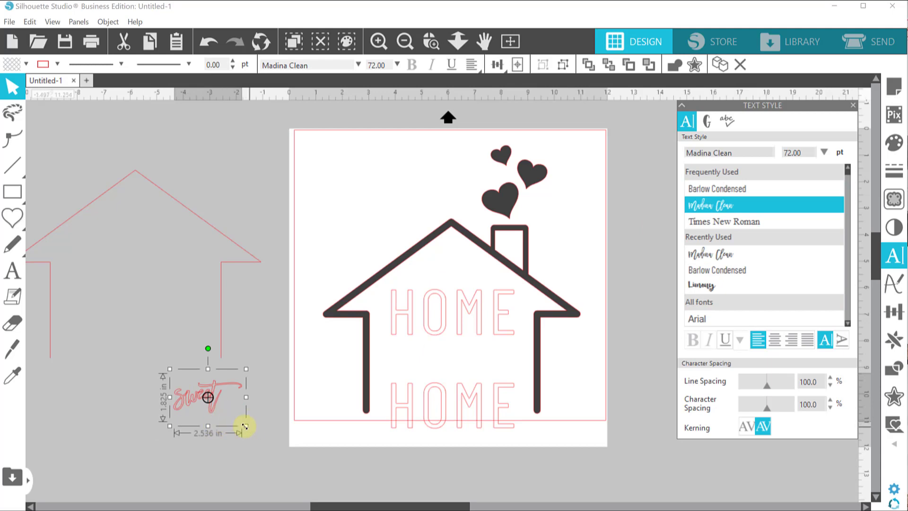
# Step: Enlarge "sweet" to 156.69 pt between the two HOME lines and change its font to adamd
pyautogui.moveTo(244, 426); pyautogui.dragTo(488, 398)
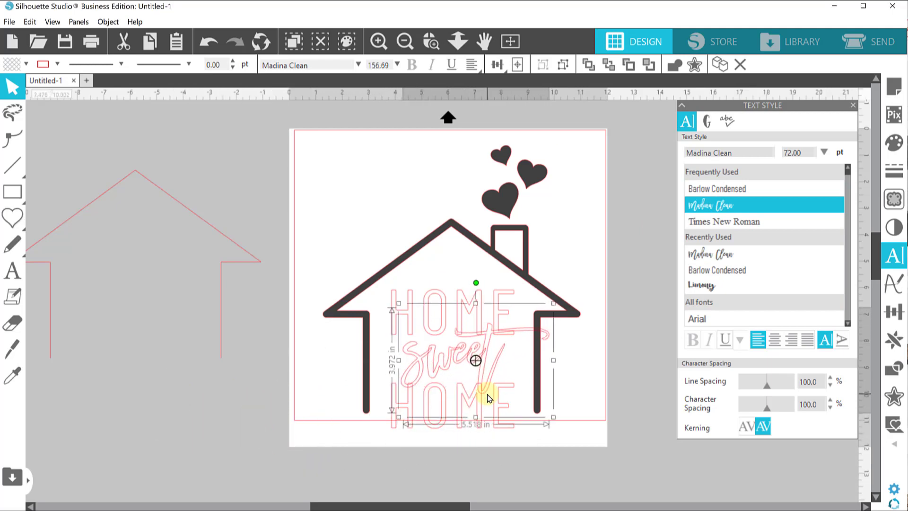
pyautogui.scroll(-3, 736, 201)
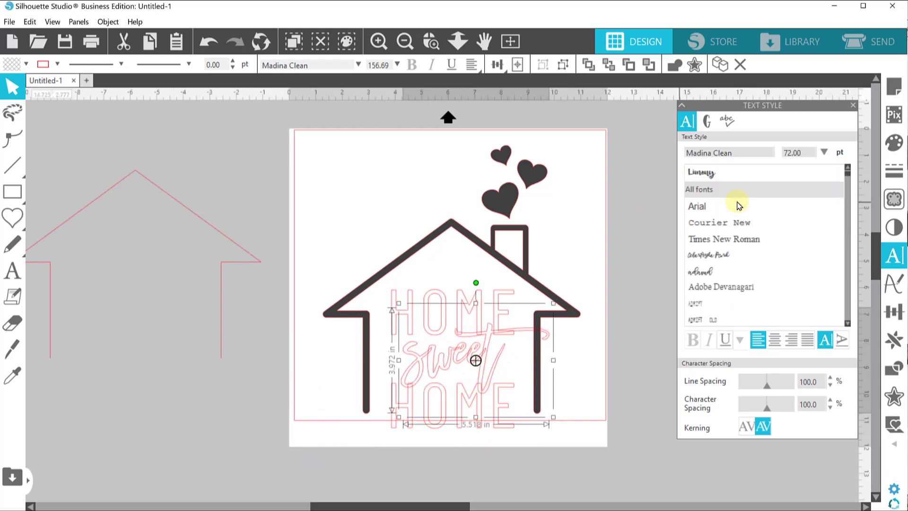
pyautogui.click(719, 273)
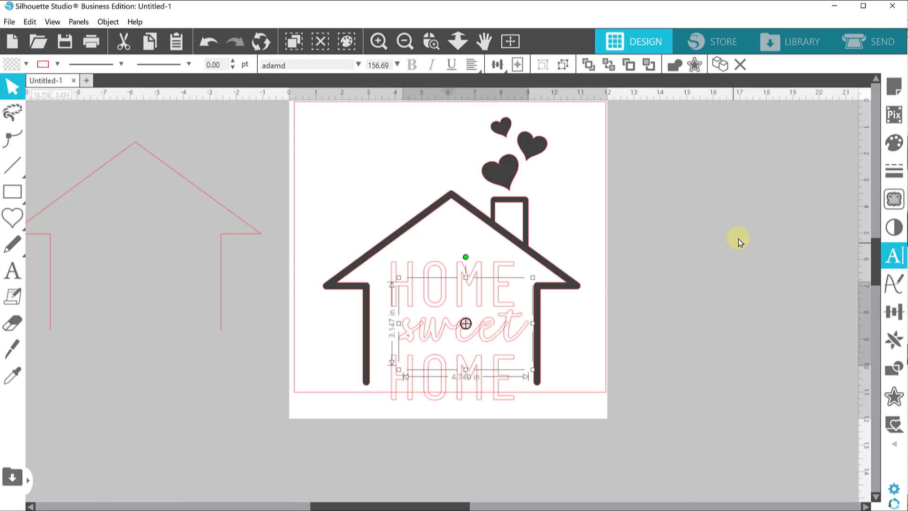
# Step: Change the font of "sweet" to Almonade and reposition the word between the two HOME lines
pyautogui.click(898, 252)
pyautogui.scroll(-5, 766, 236)
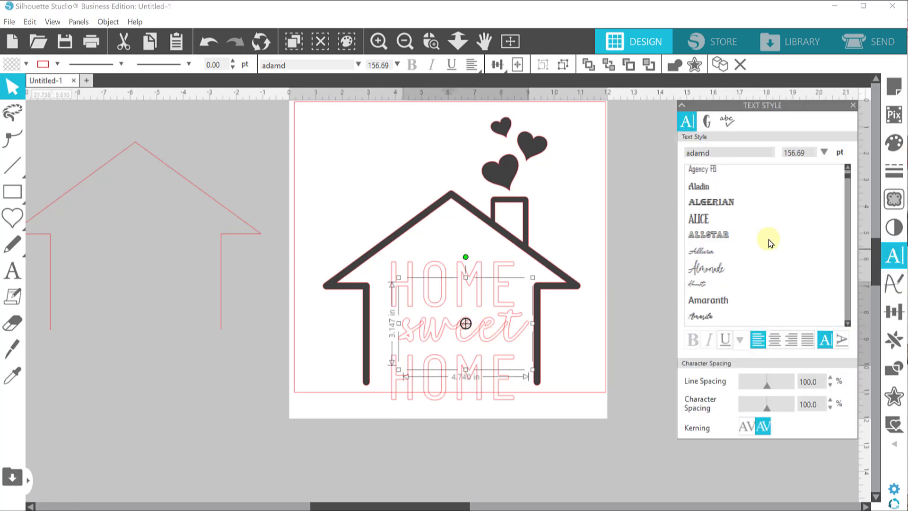
pyautogui.click(738, 194)
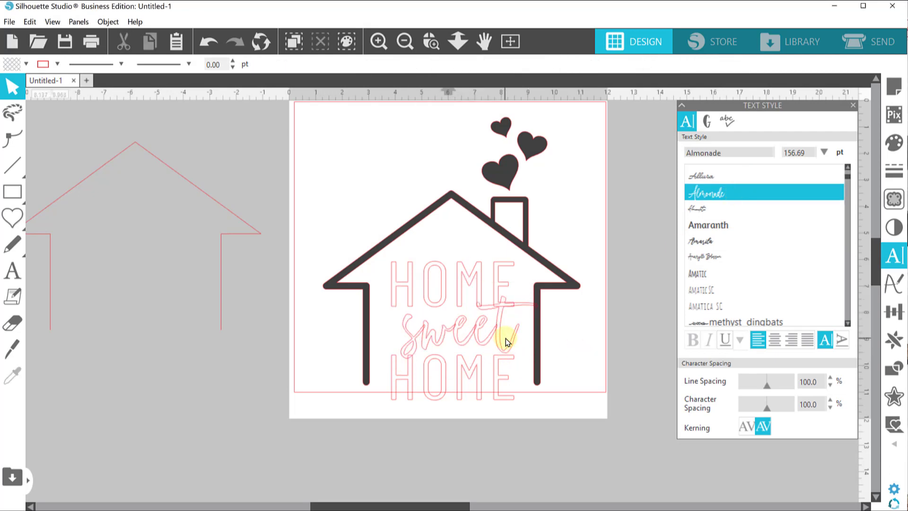
pyautogui.moveTo(494, 340); pyautogui.dragTo(486, 332)
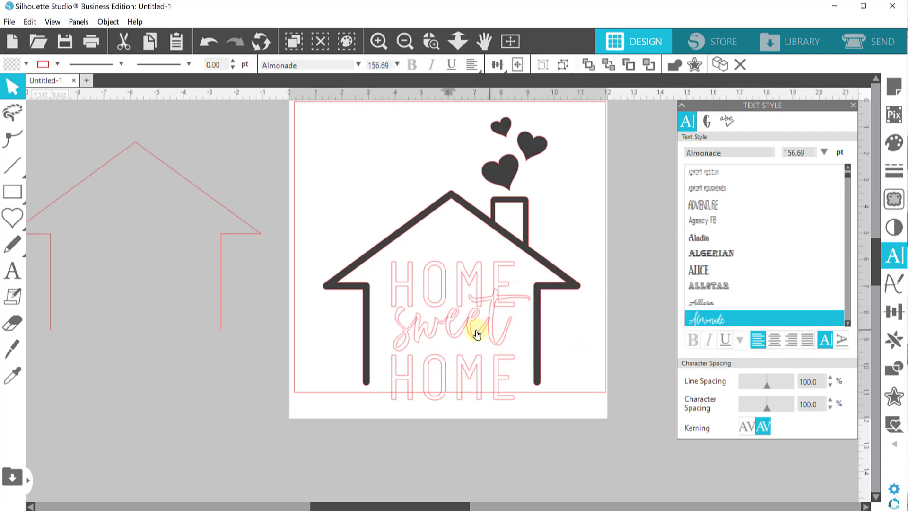
# Step: Fill "sweet" with light pink and both HOME lines with magenta
pyautogui.click(29, 64)
pyautogui.click(31, 145)
pyautogui.click(393, 361)
pyautogui.click(393, 299)
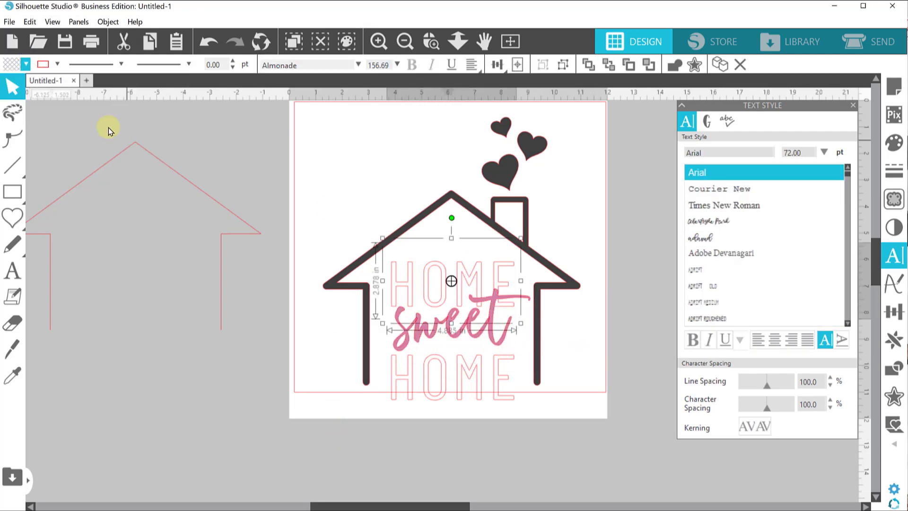
pyautogui.click(25, 64)
pyautogui.click(16, 91)
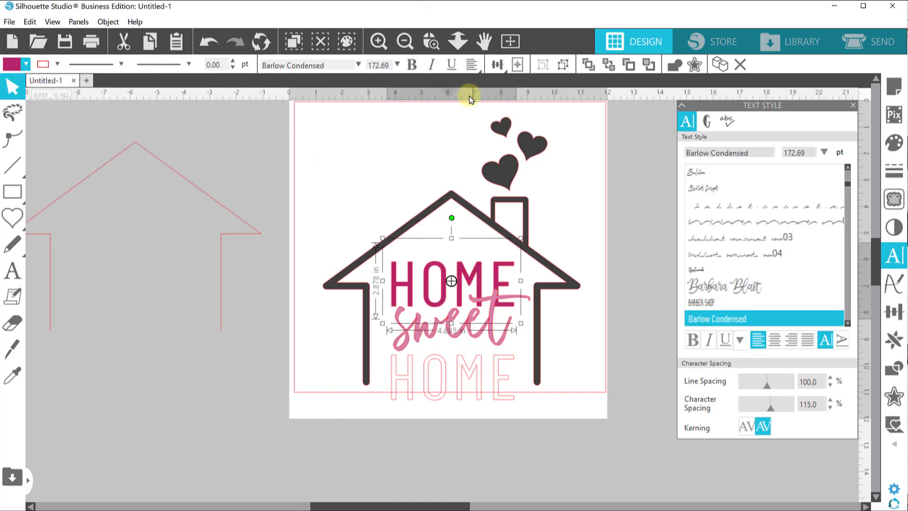
pyautogui.click(461, 378)
pyautogui.click(25, 65)
pyautogui.click(16, 91)
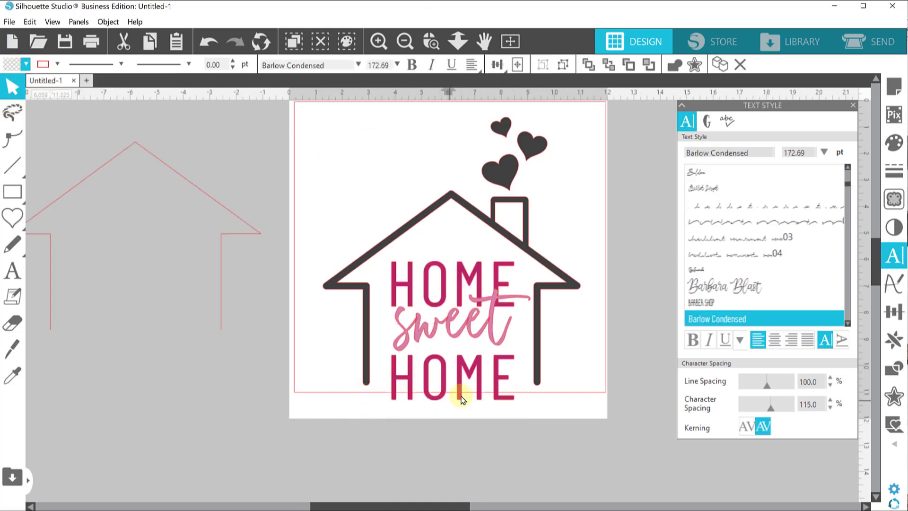
# Step: Nudge the lower HOME upward until its letters end near the base of the house walls
pyautogui.press('Up')
pyautogui.press('Up')
pyautogui.press('Up')
pyautogui.press('Up')
pyautogui.press('Up')
pyautogui.press('Up')
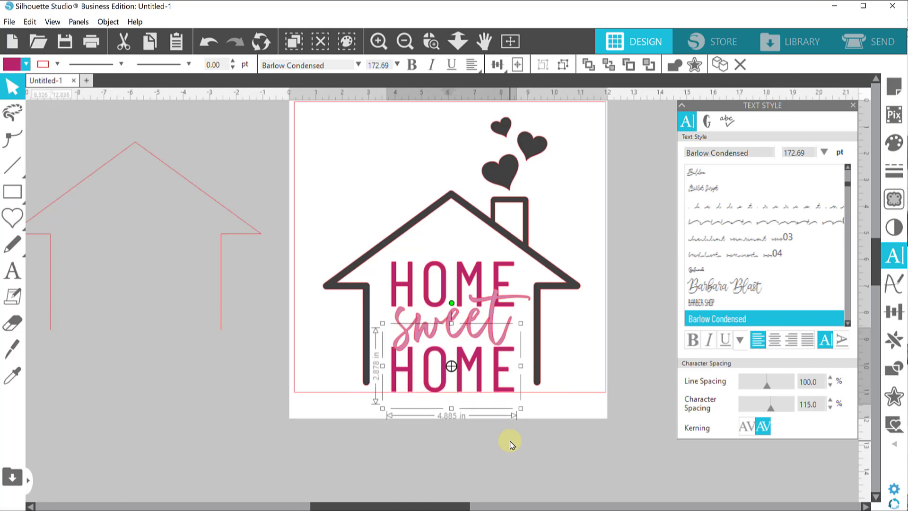
# Step: Space the three words evenly in the vertical direction and nudge "sweet" slightly upward
pyautogui.moveTo(518, 424); pyautogui.dragTo(440, 257)
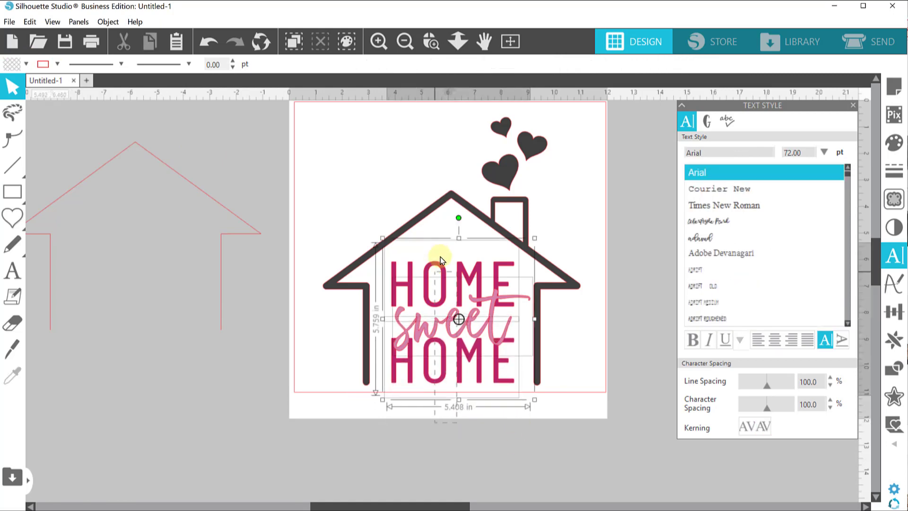
pyautogui.click(497, 65)
pyautogui.click(515, 126)
pyautogui.click(589, 330)
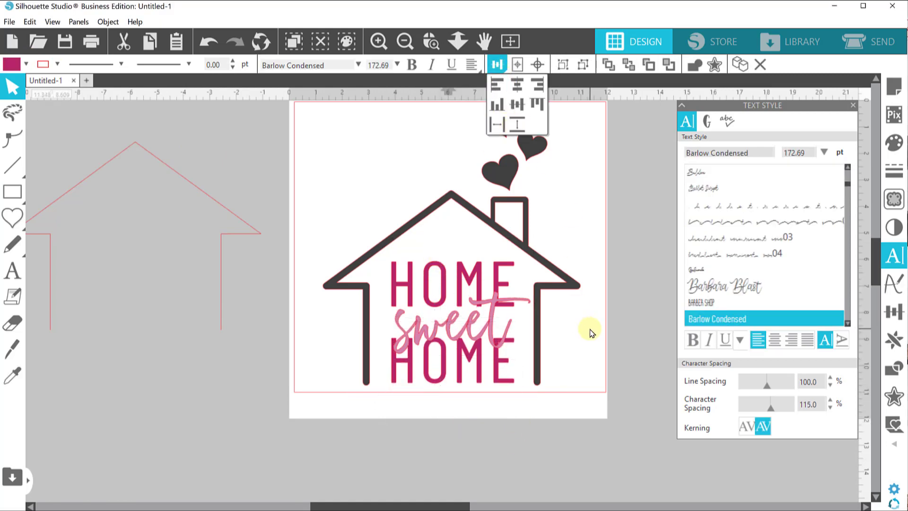
pyautogui.click(462, 332)
pyautogui.press('Up')
pyautogui.click(607, 369)
# Step: Group the two HOME lines and make them into one compound path
pyautogui.click(399, 290)
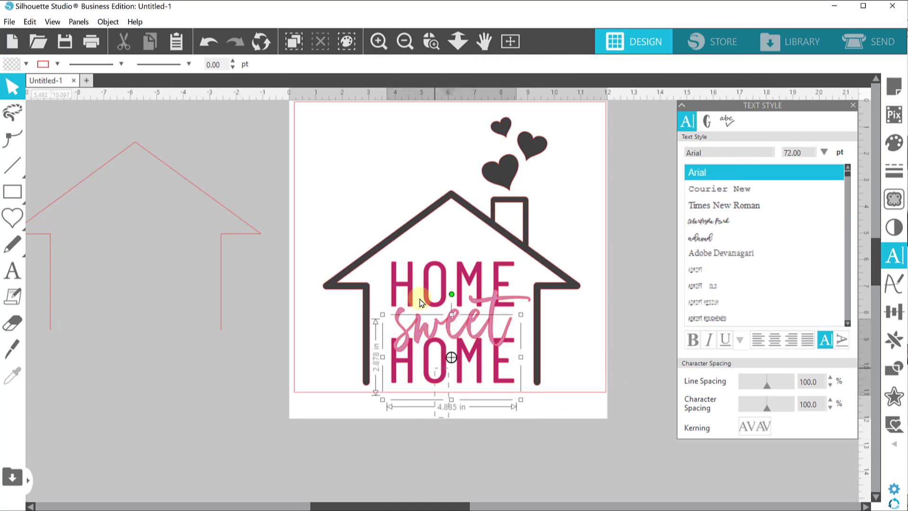
pyautogui.click(468, 414)
pyautogui.click(440, 288)
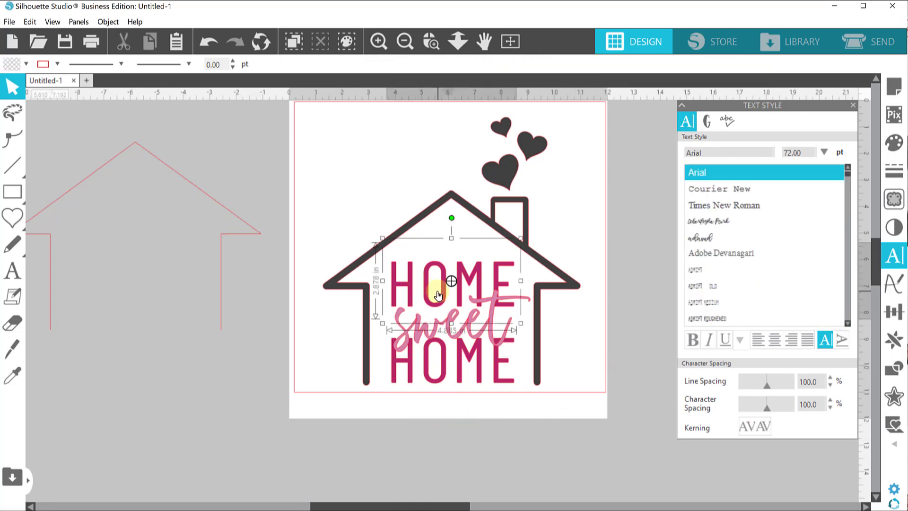
pyautogui.keyDown('shift'); pyautogui.click(427, 363); pyautogui.keyUp('shift')
pyautogui.rightClick(426, 363)
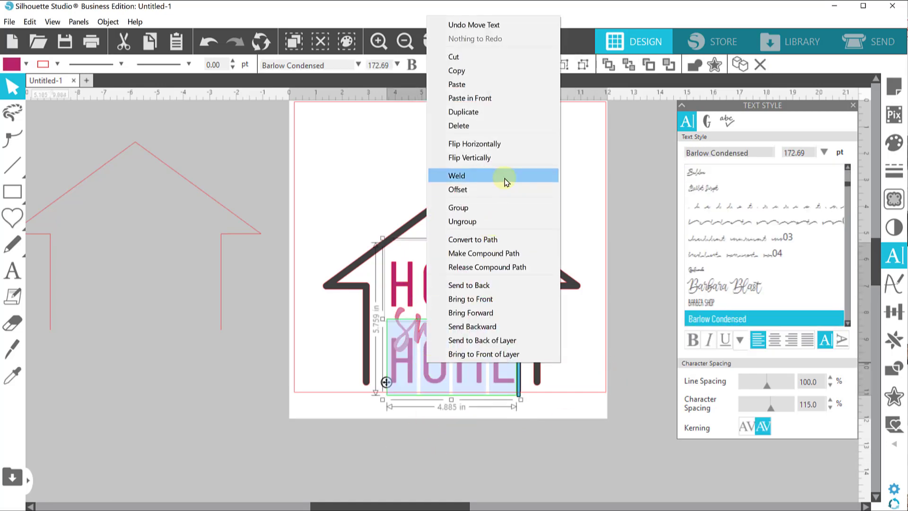
pyautogui.click(487, 207)
pyautogui.rightClick(472, 273)
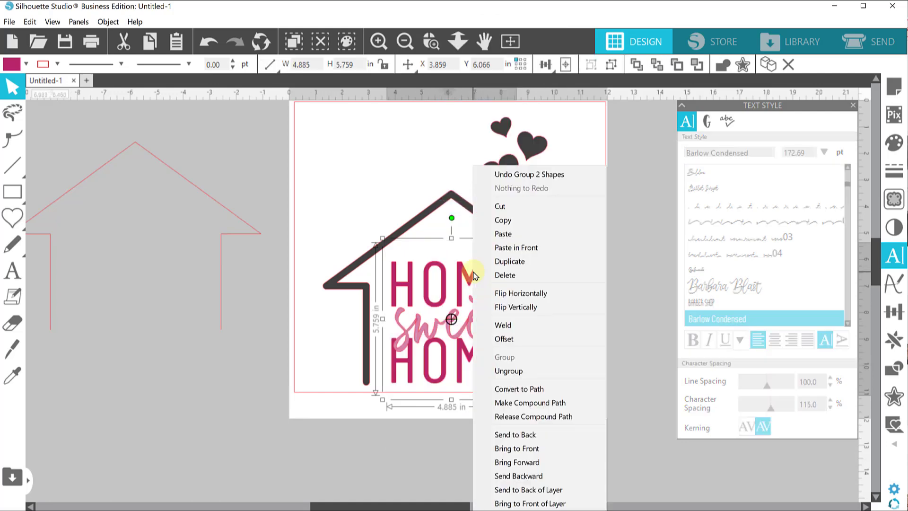
pyautogui.click(502, 403)
# Step: Recolor the combined HOME lines light pink and fill "sweet" with purple
pyautogui.click(26, 64)
pyautogui.click(26, 81)
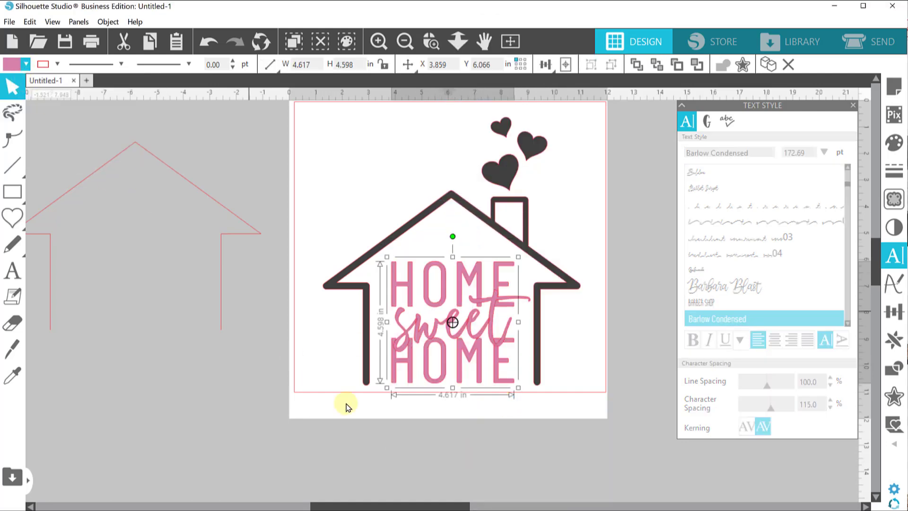
pyautogui.click(355, 444)
pyautogui.click(442, 314)
pyautogui.click(681, 64)
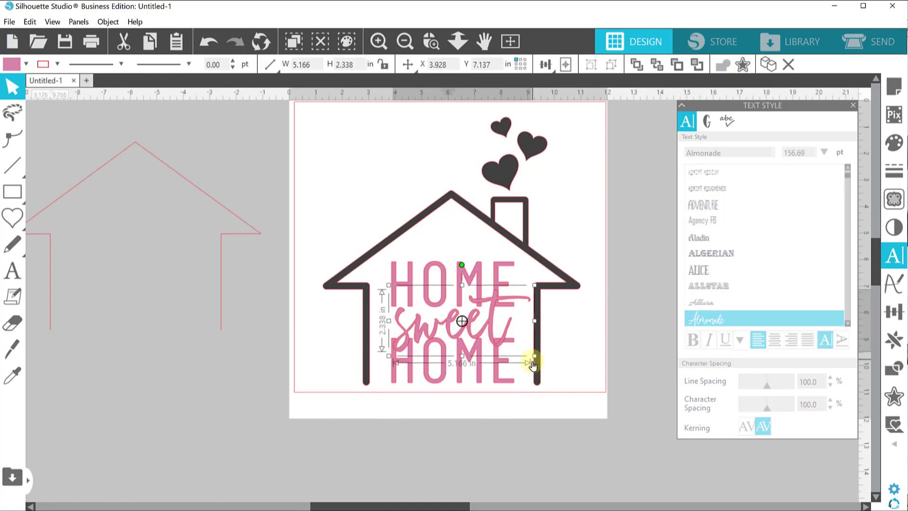
pyautogui.click(20, 67)
pyautogui.click(57, 102)
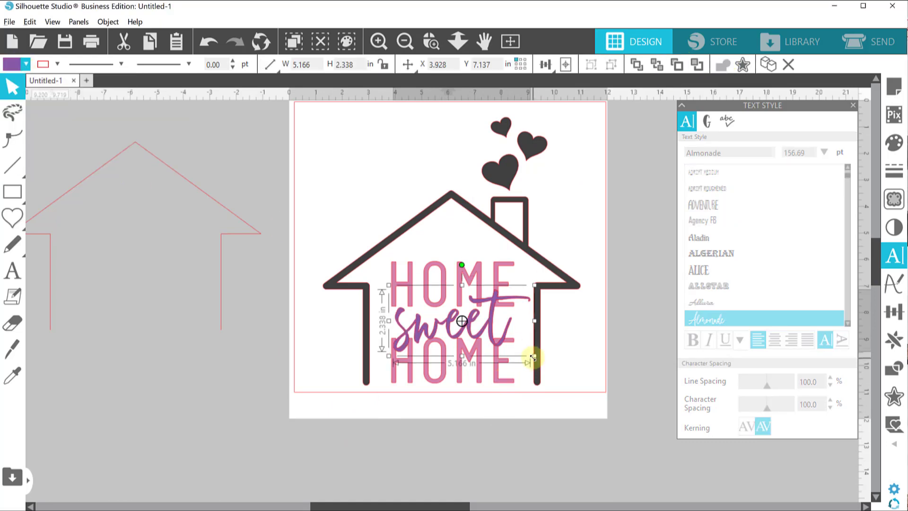
# Step: Enlarge "sweet" to about 5.83 in wide and apply a rounded outward offset of 0.060 in around it
pyautogui.moveTo(532, 357); pyautogui.dragTo(542, 370)
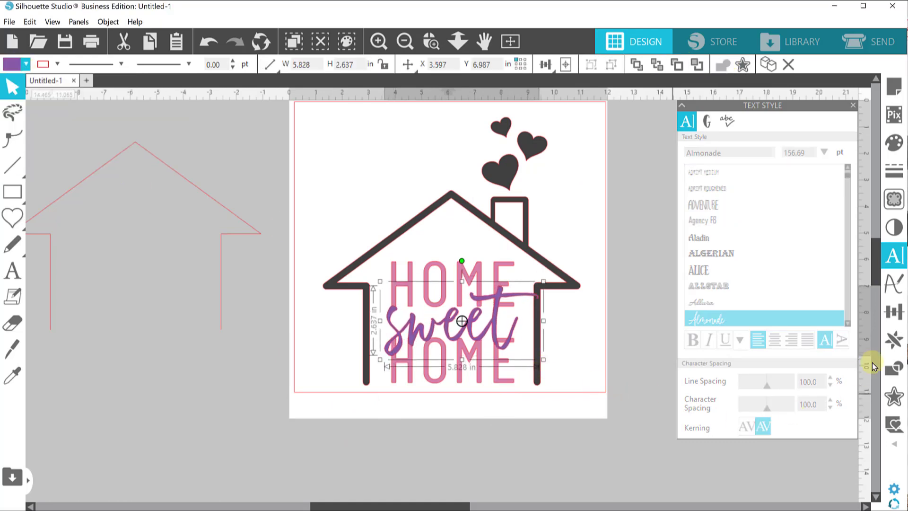
pyautogui.click(893, 396)
pyautogui.click(716, 143)
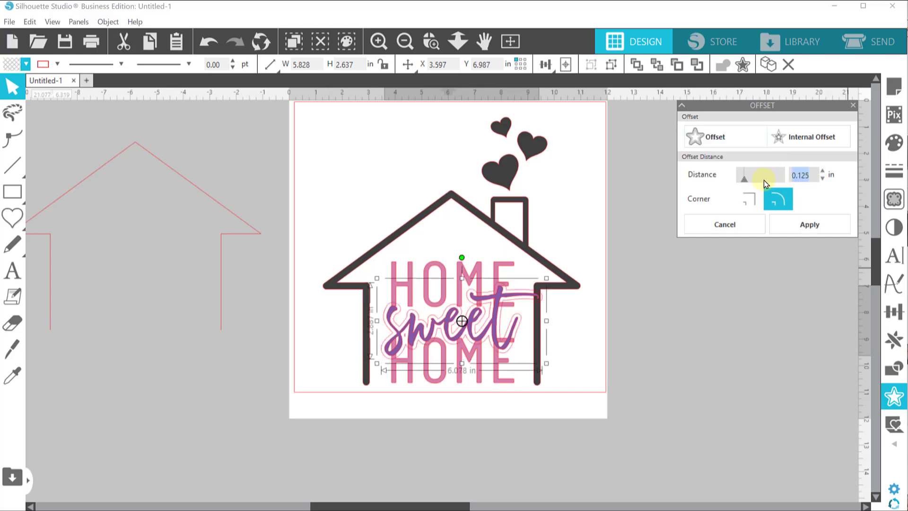
pyautogui.write('.08')
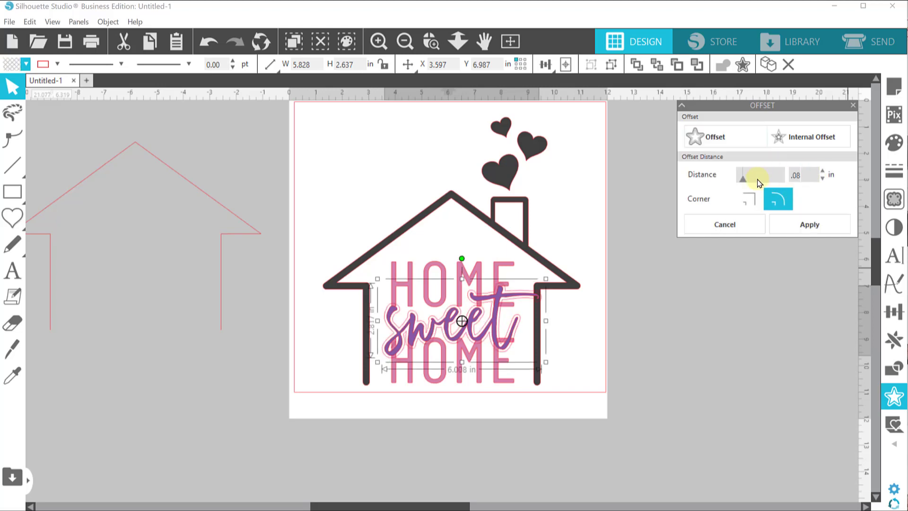
pyautogui.press('Return')
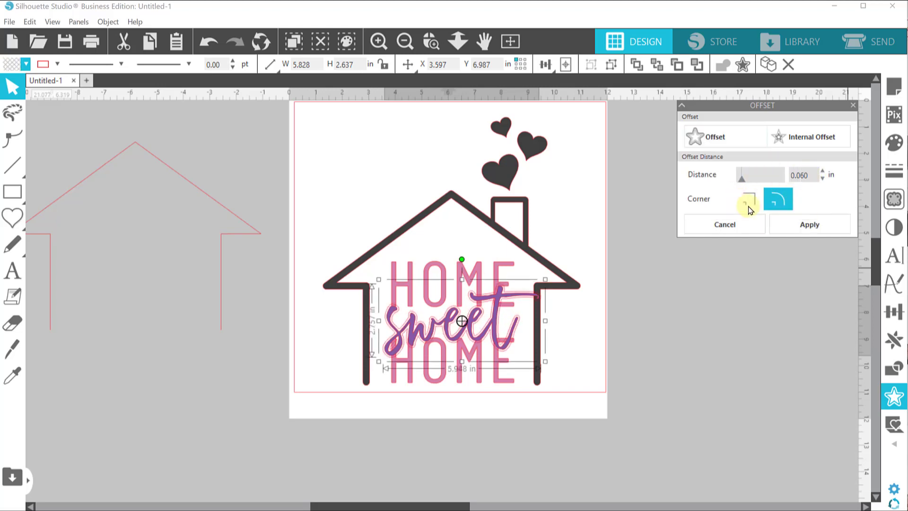
pyautogui.click(806, 221)
# Step: Subtract the offset of "sweet" from the HOME lines and combine all the lettering into one compound path
pyautogui.click(430, 378)
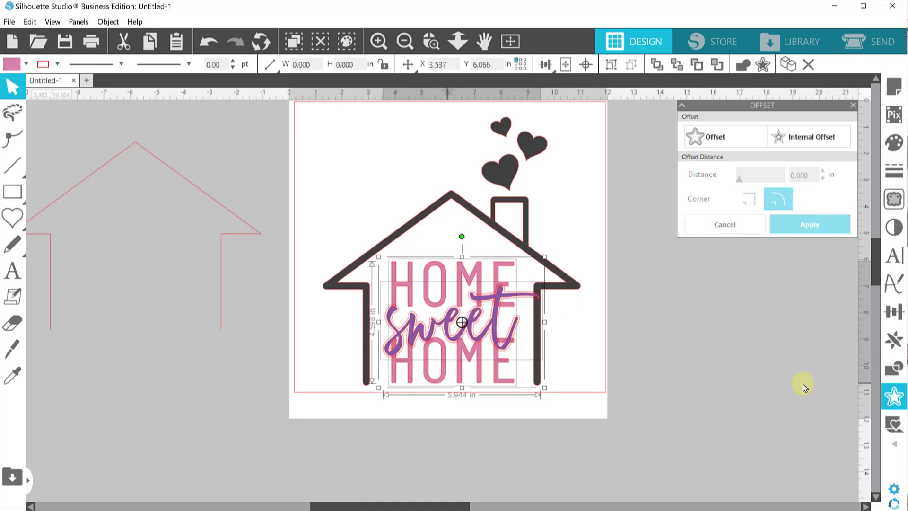
pyautogui.click(895, 370)
pyautogui.click(801, 137)
pyautogui.click(400, 318)
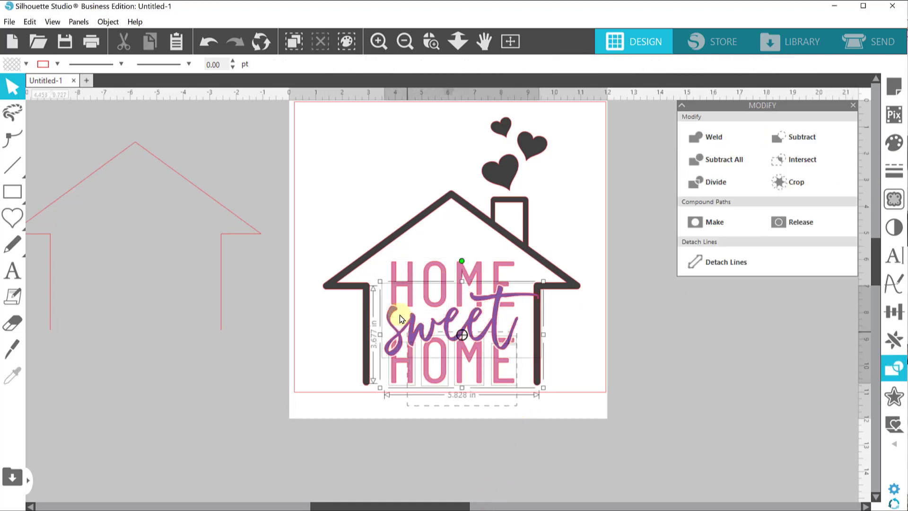
pyautogui.rightClick(388, 277)
pyautogui.click(410, 402)
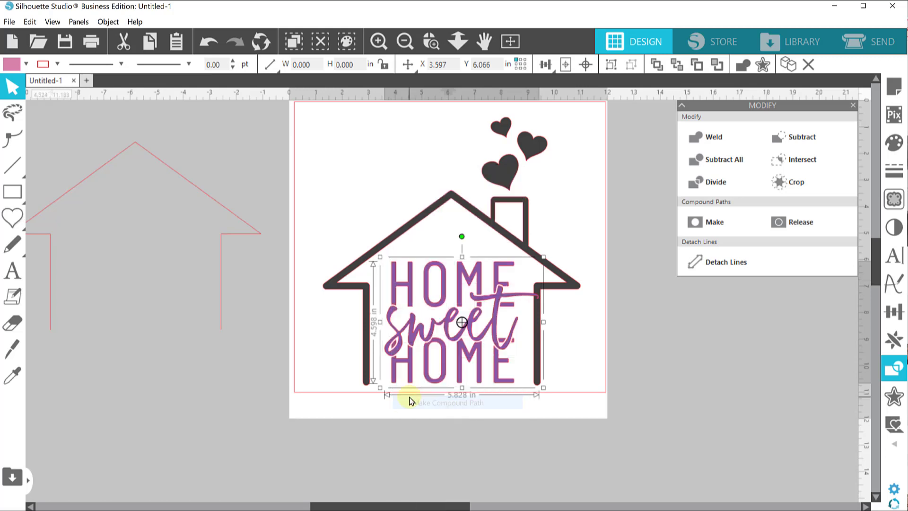
# Step: Make the outline of the combined lettering transparent
pyautogui.click(56, 63)
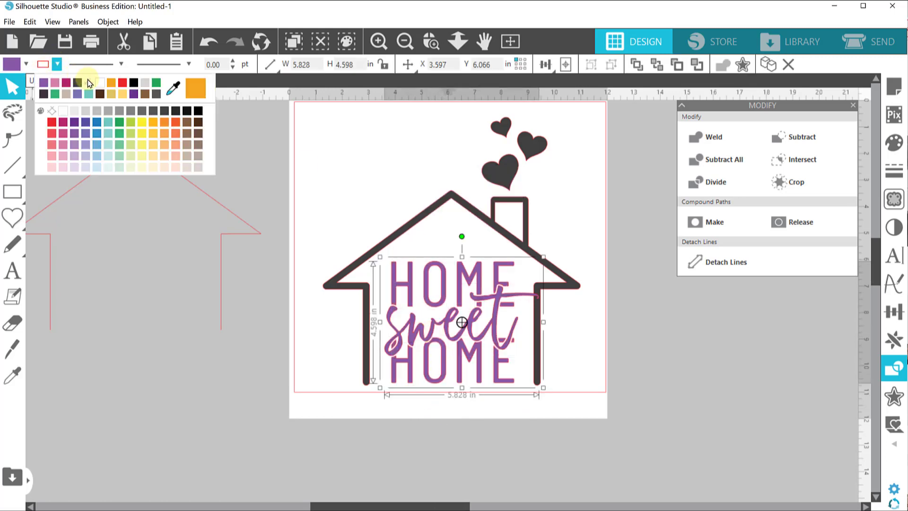
pyautogui.click(41, 110)
pyautogui.click(225, 391)
# Step: Fill the house, hearts and lettering with very dark purple and make their outlines transparent
pyautogui.moveTo(356, 123); pyautogui.dragTo(563, 374)
pyautogui.click(26, 64)
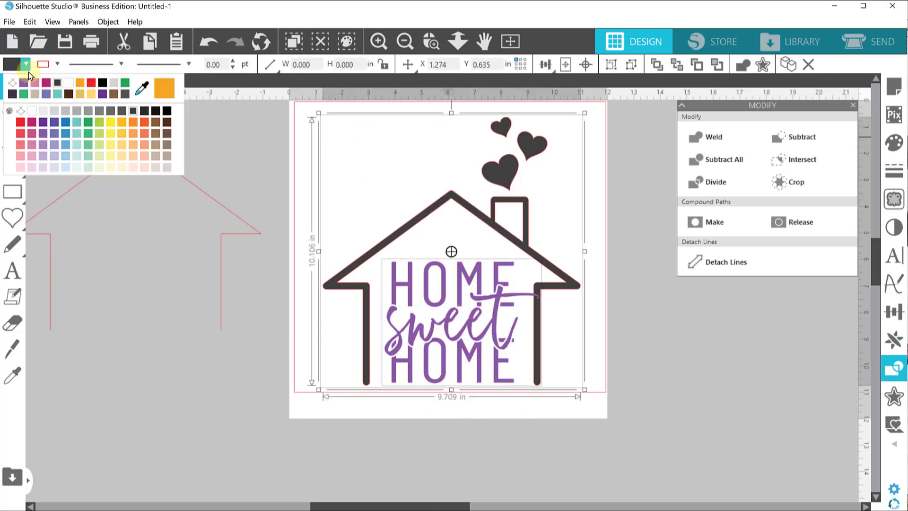
pyautogui.click(15, 98)
pyautogui.click(57, 64)
pyautogui.click(43, 109)
pyautogui.click(306, 143)
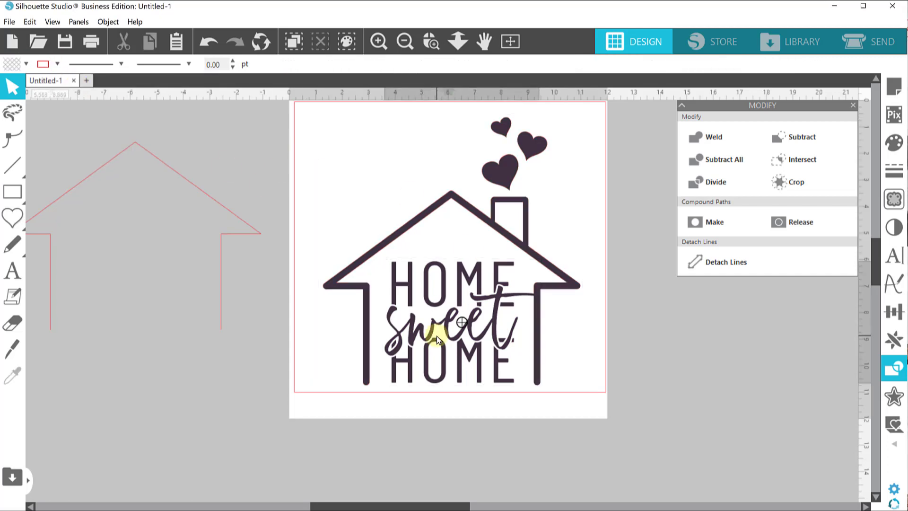
# Step: Shift the lettering slightly inside the house and align its bottom edge with the base of the walls
pyautogui.moveTo(436, 336); pyautogui.dragTo(434, 339)
pyautogui.click(357, 176)
pyautogui.moveTo(370, 231); pyautogui.dragTo(420, 321)
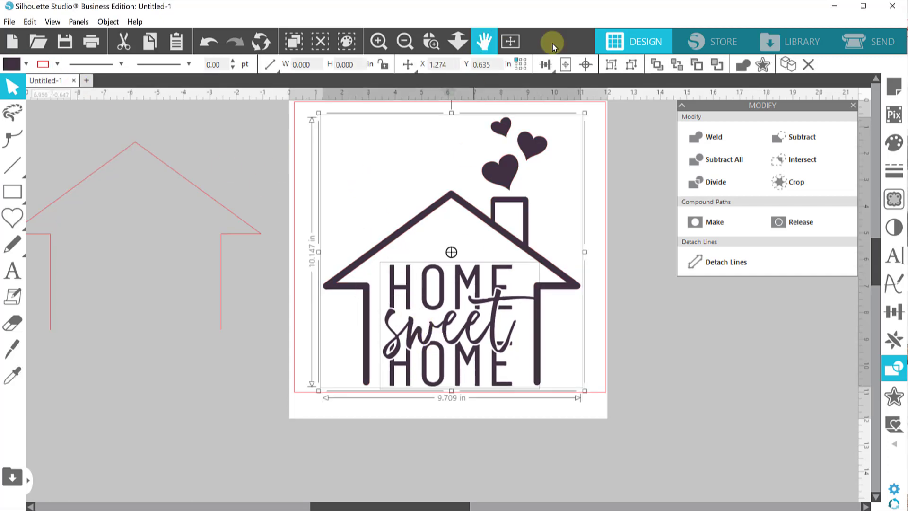
pyautogui.click(545, 64)
pyautogui.click(544, 104)
pyautogui.click(624, 302)
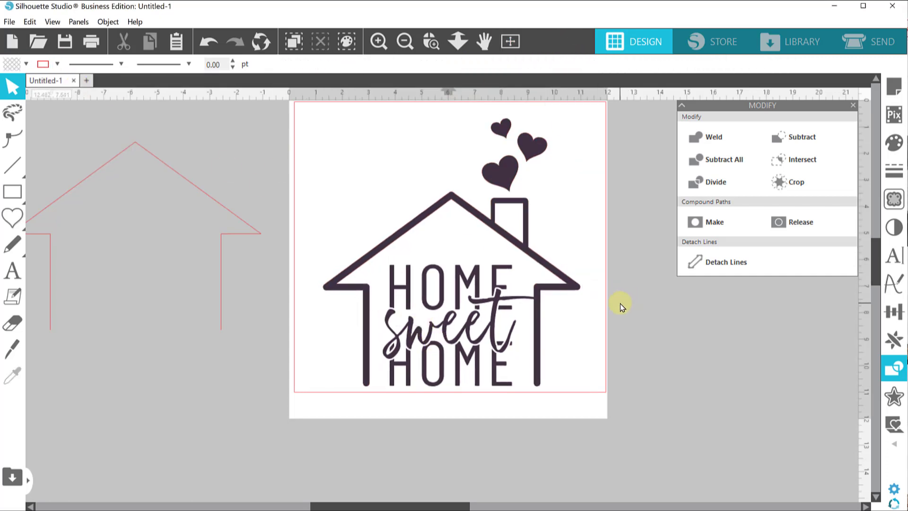
# Step: Move the whole design upward on the page to free space beneath the house
pyautogui.moveTo(361, 117); pyautogui.dragTo(535, 328)
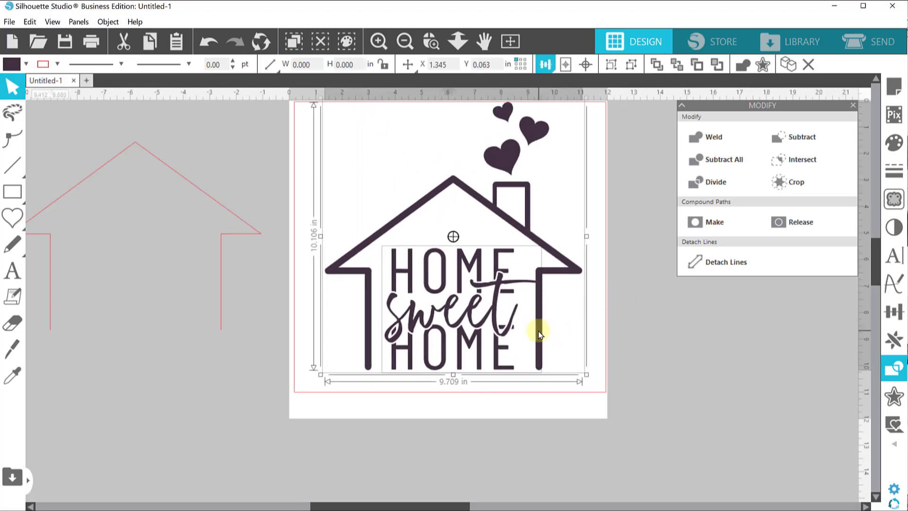
pyautogui.moveTo(466, 314); pyautogui.dragTo(475, 323)
pyautogui.click(587, 327)
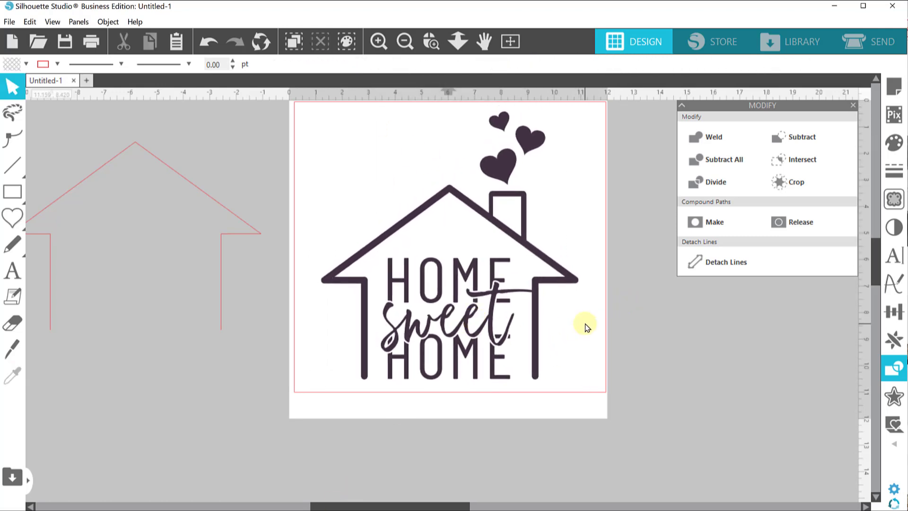
pyautogui.moveTo(532, 342); pyautogui.dragTo(532, 280)
# Step: Add a text line with the family's name below the house and set its font to Almonade
pyautogui.click(12, 271)
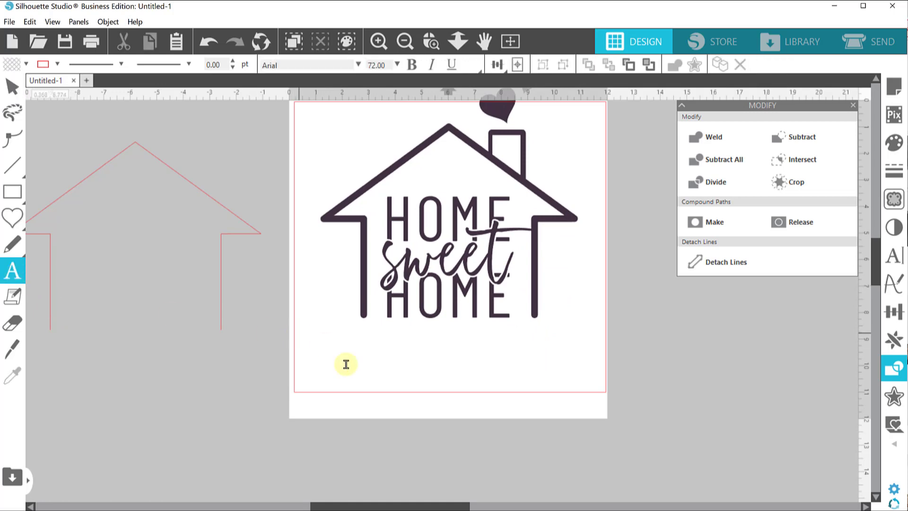
pyautogui.click(370, 361)
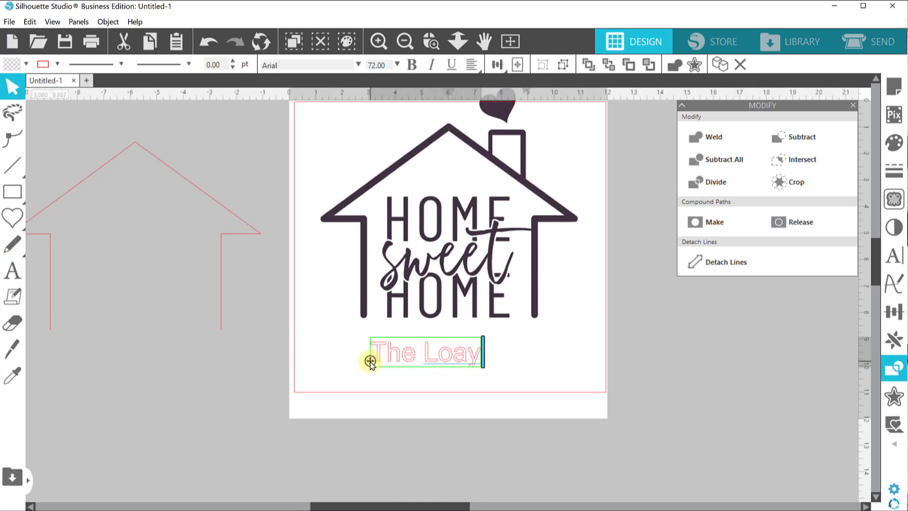
pyautogui.write('The Loayza Family')
pyautogui.hotkey('ctrl', 'a')
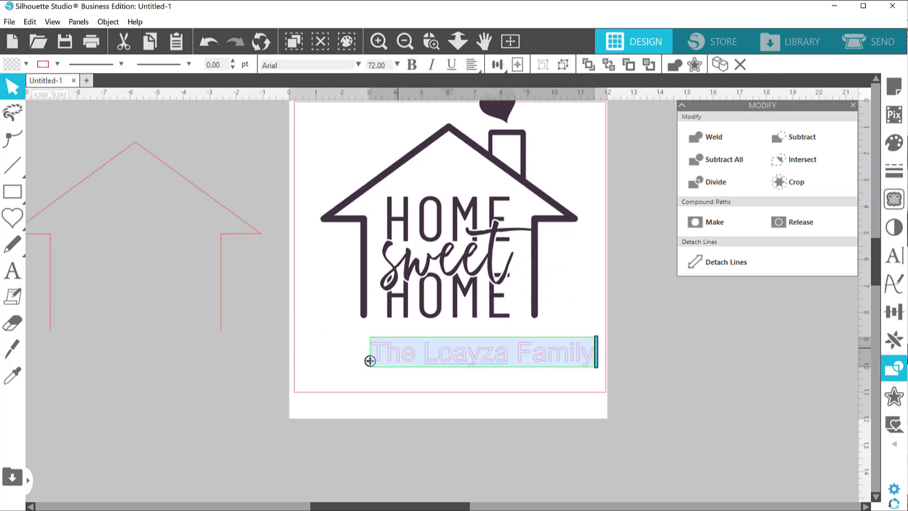
pyautogui.click(893, 255)
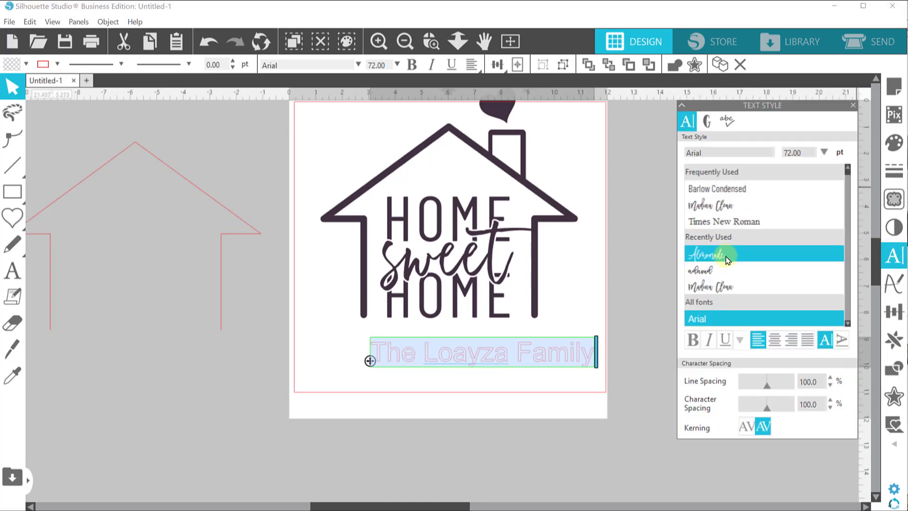
pyautogui.click(723, 366)
# Step: Duplicate the family line beneath the original and cut the copy down to only the surname
pyautogui.moveTo(549, 365); pyautogui.dragTo(478, 417)
pyautogui.doubleClick(426, 354)
pyautogui.click(433, 403)
pyautogui.doubleClick(480, 418)
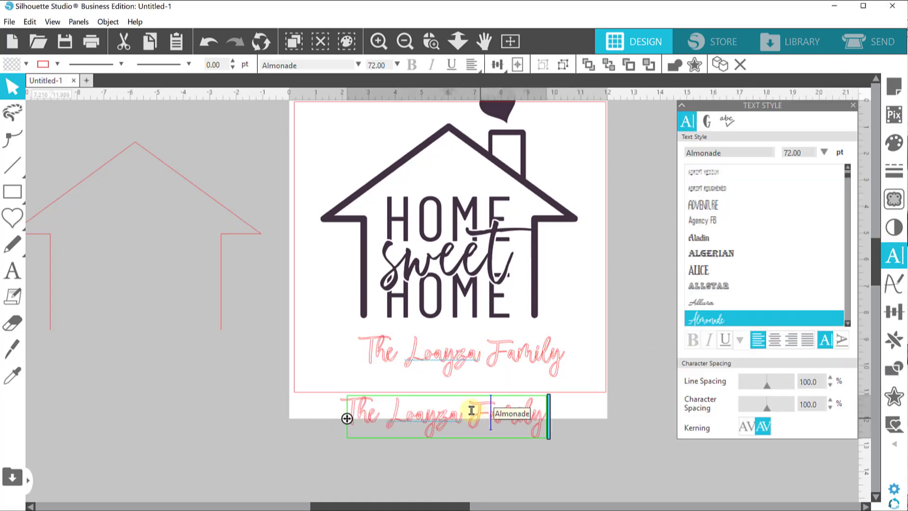
pyautogui.press('Delete')
pyautogui.click(423, 433)
pyautogui.doubleClick(456, 423)
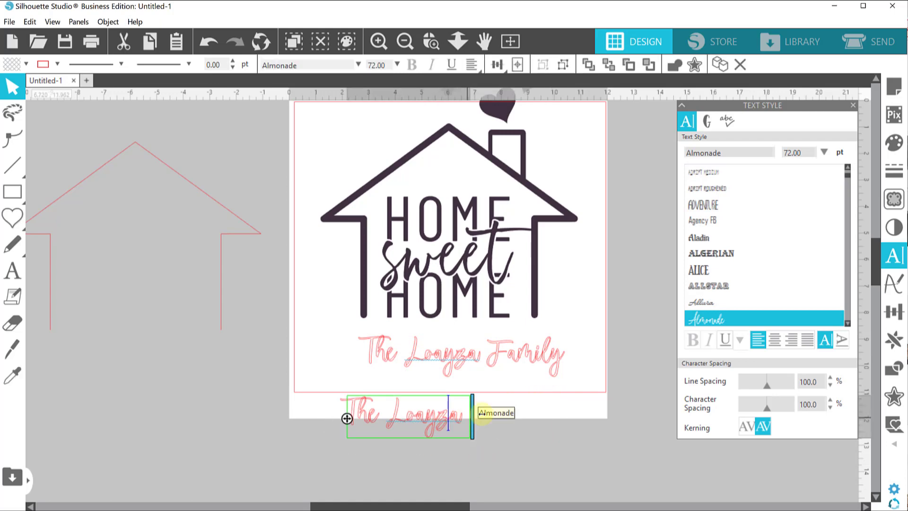
pyautogui.press('Right')
pyautogui.press('Right')
pyautogui.press('BackSpace')
pyautogui.click(539, 425)
pyautogui.doubleClick(389, 422)
pyautogui.press('BackSpace')
pyautogui.press('BackSpace')
pyautogui.press('BackSpace')
pyautogui.press('BackSpace')
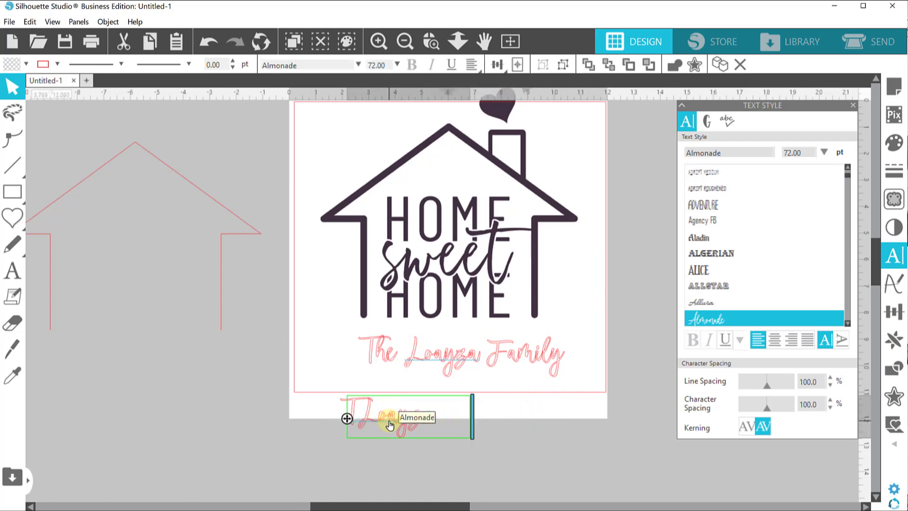
pyautogui.click(500, 393)
# Step: Set the original family line's font to Barlow Condensed and replace its text with "THE"
pyautogui.doubleClick(441, 354)
pyautogui.click(494, 384)
pyautogui.click(511, 363)
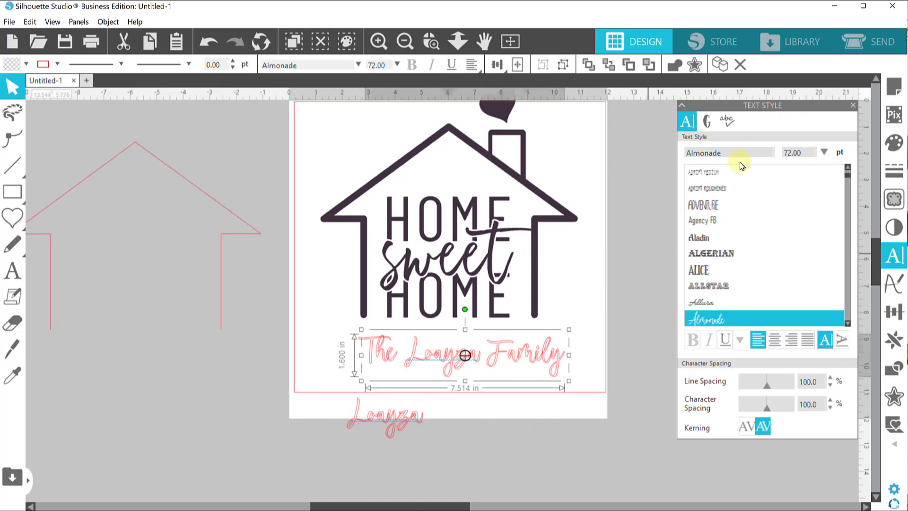
pyautogui.moveTo(736, 154); pyautogui.dragTo(637, 171)
pyautogui.write('barlow C')
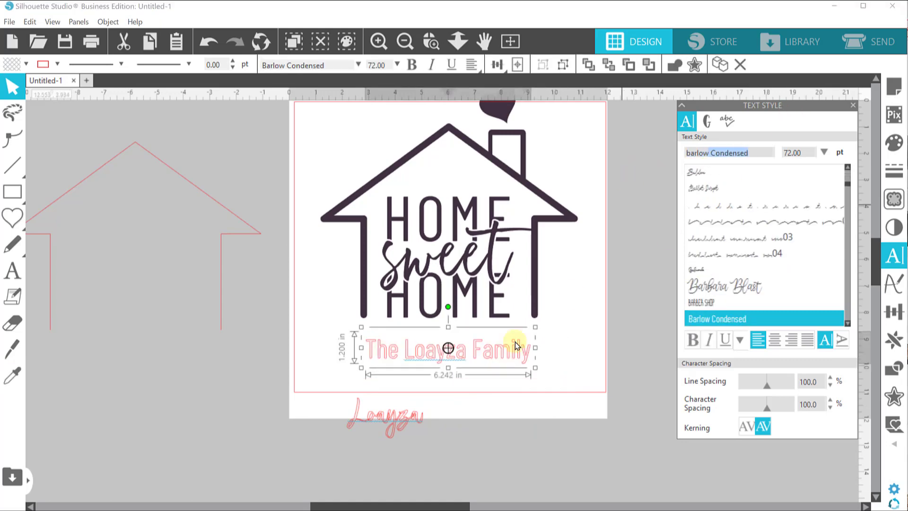
pyautogui.doubleClick(515, 342)
pyautogui.hotkey('ctrl', 'a')
pyautogui.write('THE')
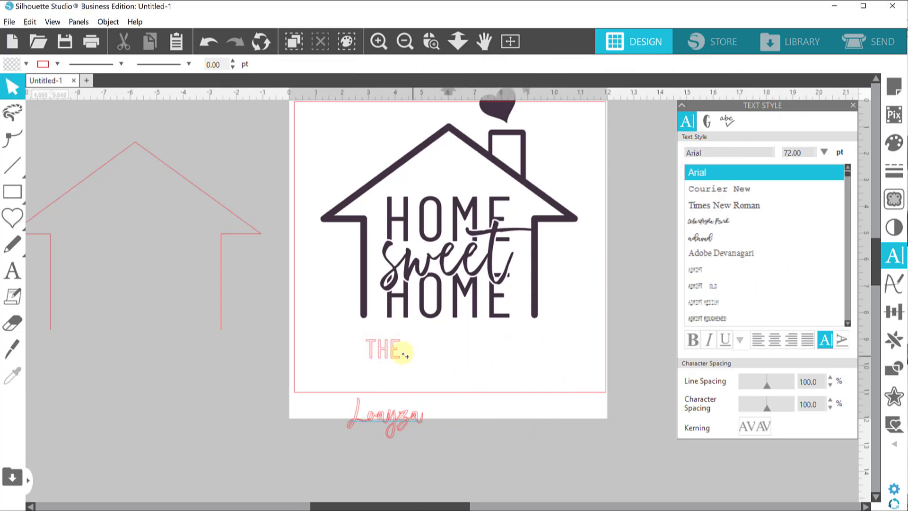
# Step: Duplicate THE as a separate word "FAMILY", and set the character spacing to 110% for FAMILY and 115% for THE
pyautogui.moveTo(404, 354); pyautogui.dragTo(468, 371)
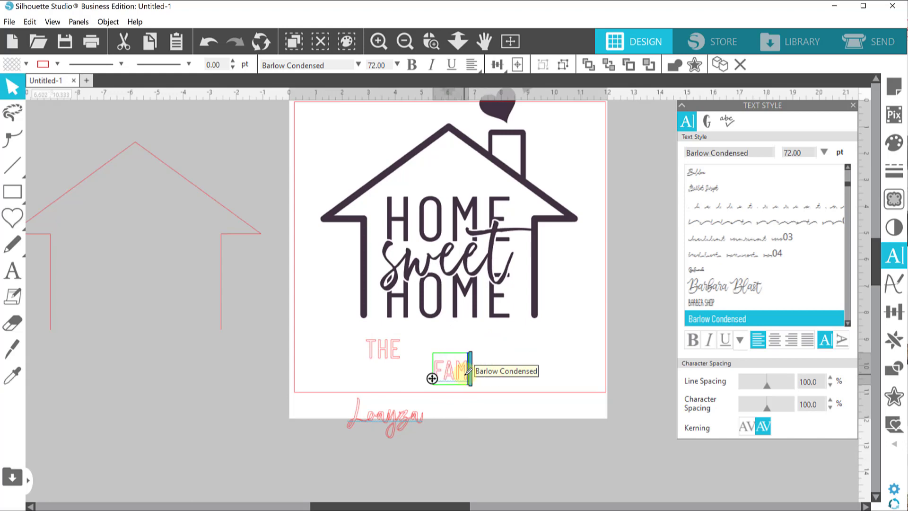
pyautogui.click(464, 369)
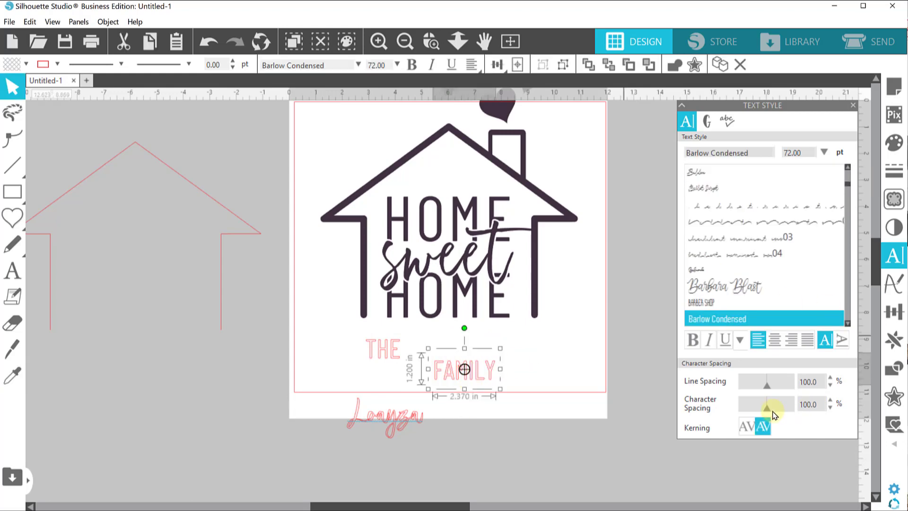
pyautogui.moveTo(767, 408); pyautogui.dragTo(769, 409)
pyautogui.click(396, 351)
# Step: Fill THE, the surname and FAMILY with the same very dark purple as the house
pyautogui.moveTo(312, 371); pyautogui.dragTo(456, 454)
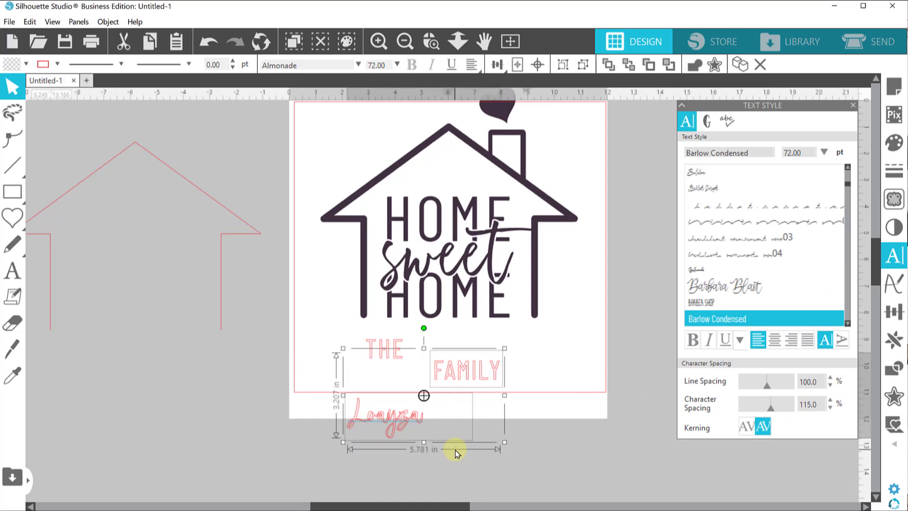
pyautogui.moveTo(563, 446); pyautogui.dragTo(370, 349)
pyautogui.click(25, 66)
pyautogui.click(71, 137)
pyautogui.click(235, 323)
# Step: Arrange THE, the surname and FAMILY in one row under the house, enlarging the surname to about 101 pt
pyautogui.moveTo(468, 359); pyautogui.dragTo(530, 351)
pyautogui.moveTo(401, 402); pyautogui.dragTo(458, 341)
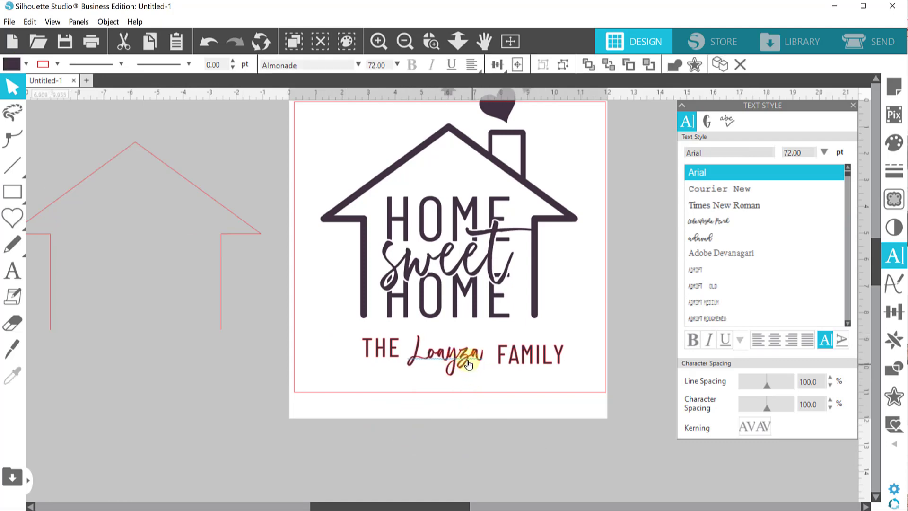
pyautogui.moveTo(534, 380); pyautogui.dragTo(568, 424)
pyautogui.moveTo(473, 373); pyautogui.dragTo(460, 370)
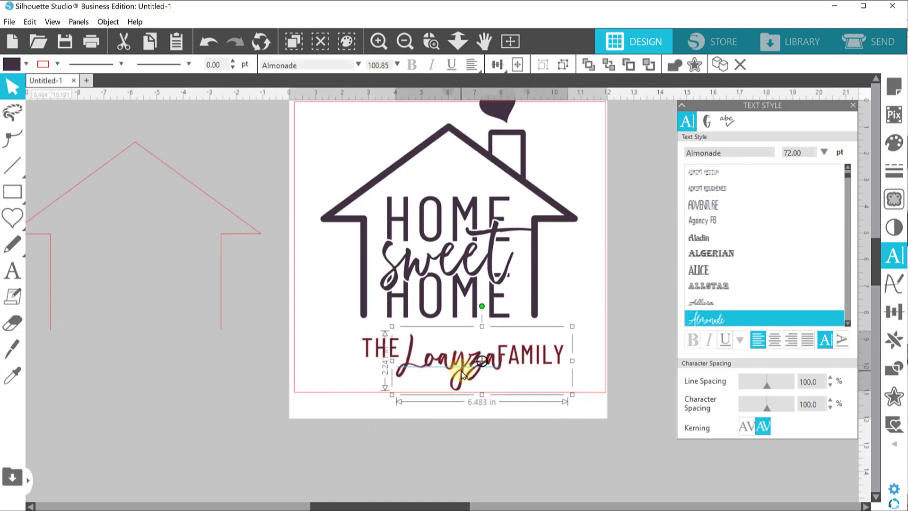
pyautogui.click(381, 356)
pyautogui.moveTo(381, 356)
pyautogui.mouseDown()
pyautogui.moveTo(390, 336)
pyautogui.moveTo(377, 369)
pyautogui.mouseUp()
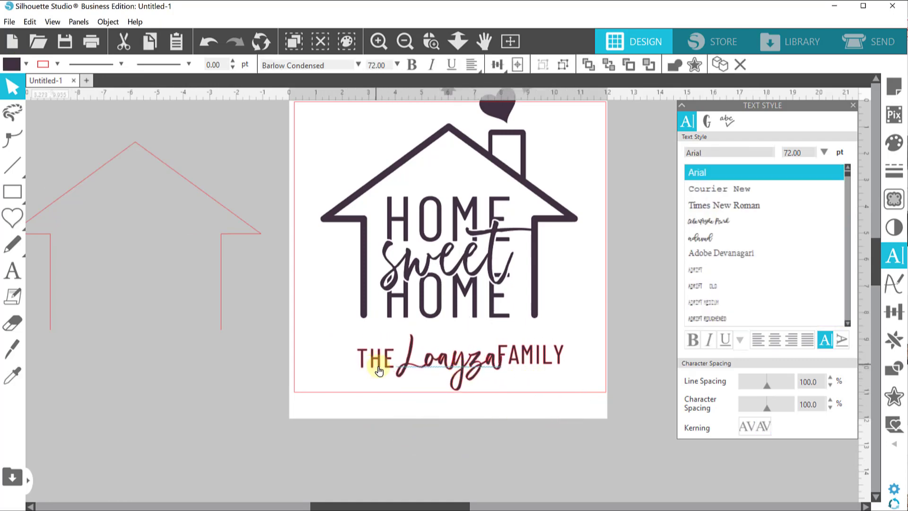
# Step: Align the bottom edges of THE and FAMILY
pyautogui.click(299, 378)
pyautogui.click(359, 363)
pyautogui.keyDown('shift'); pyautogui.click(542, 349); pyautogui.keyUp('shift')
pyautogui.click(497, 64)
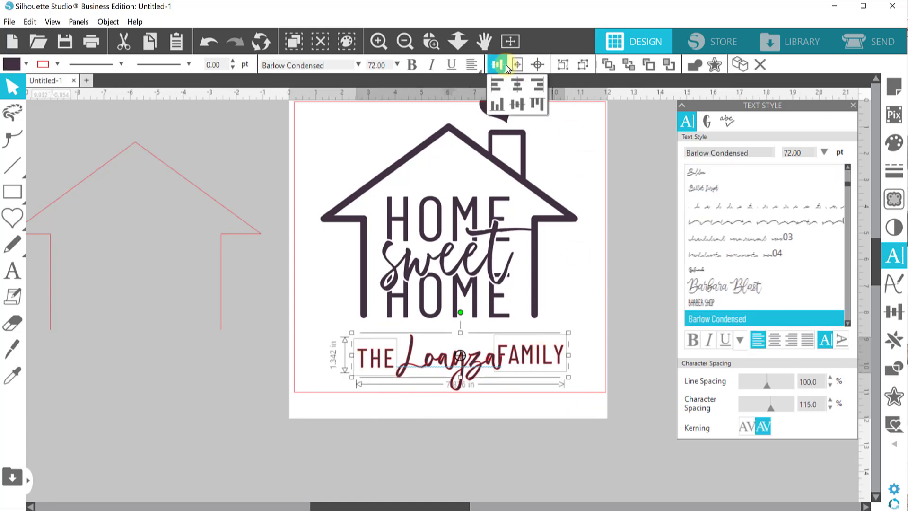
pyautogui.click(497, 105)
# Step: Move FAMILY away from the end of the surname and center the three-word row beneath the house
pyautogui.click(584, 334)
pyautogui.click(555, 364)
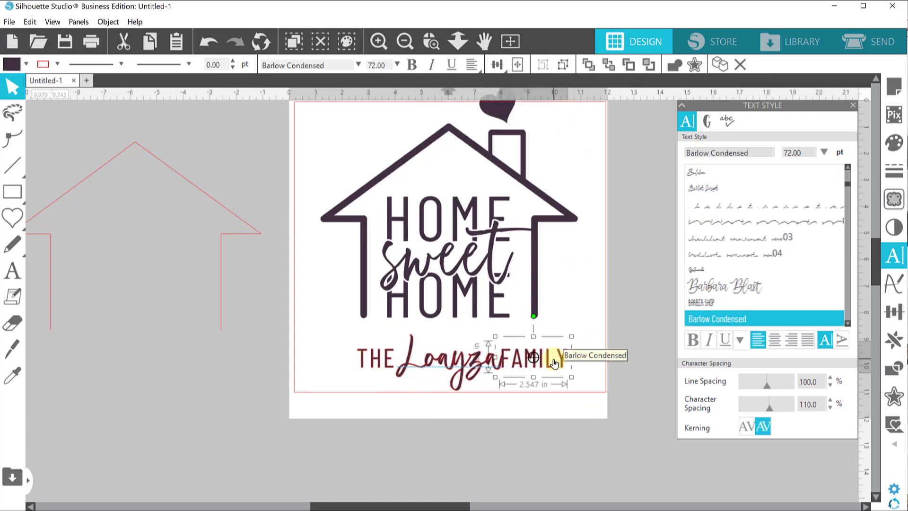
pyautogui.click(537, 402)
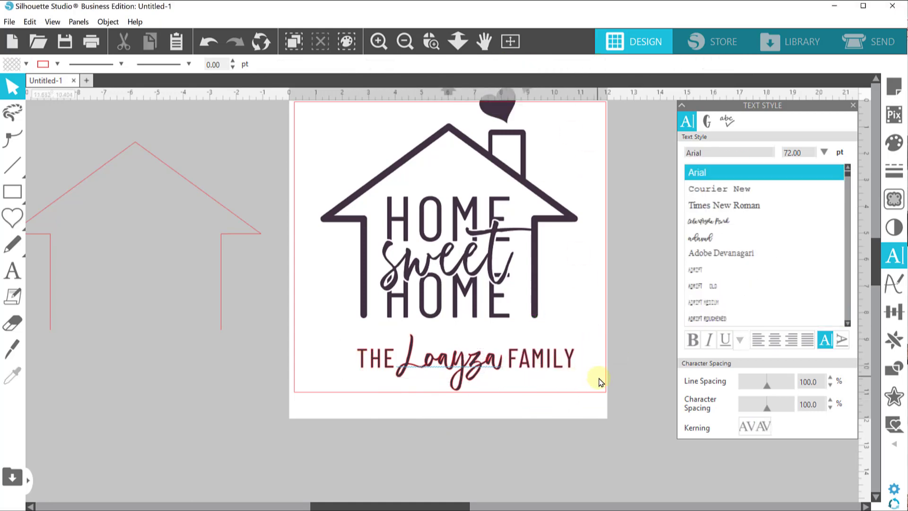
pyautogui.moveTo(600, 375); pyautogui.dragTo(370, 348)
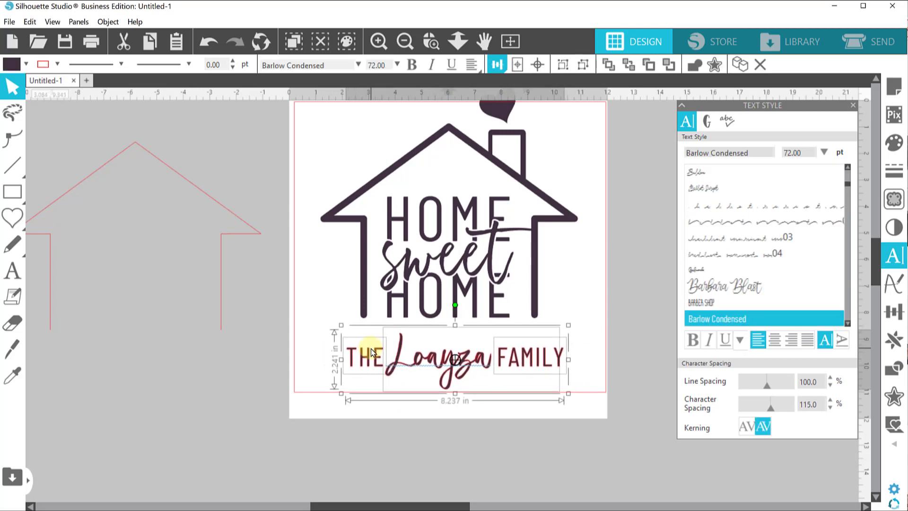
# Step: Delete the separate surname and FAMILY pieces and extend THE into the complete family line in capitals
pyautogui.click(356, 408)
pyautogui.click(445, 360)
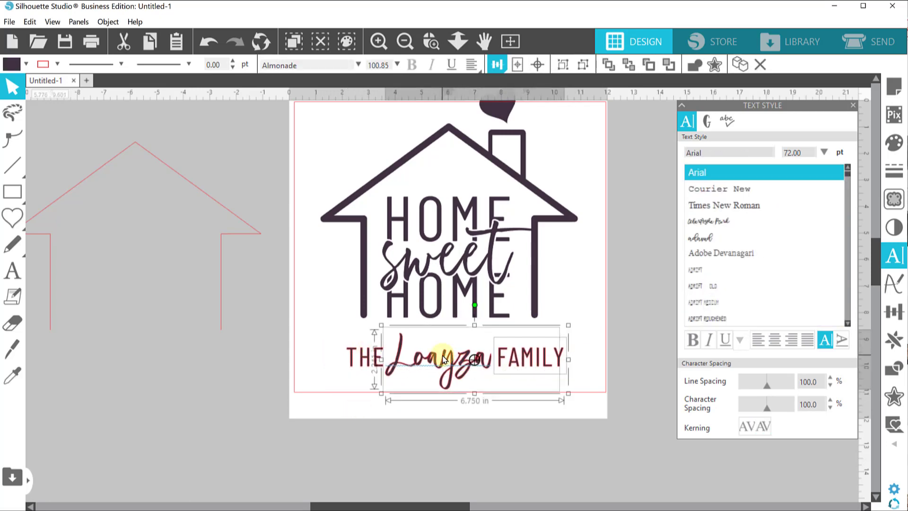
pyautogui.press('Delete')
pyautogui.doubleClick(380, 366)
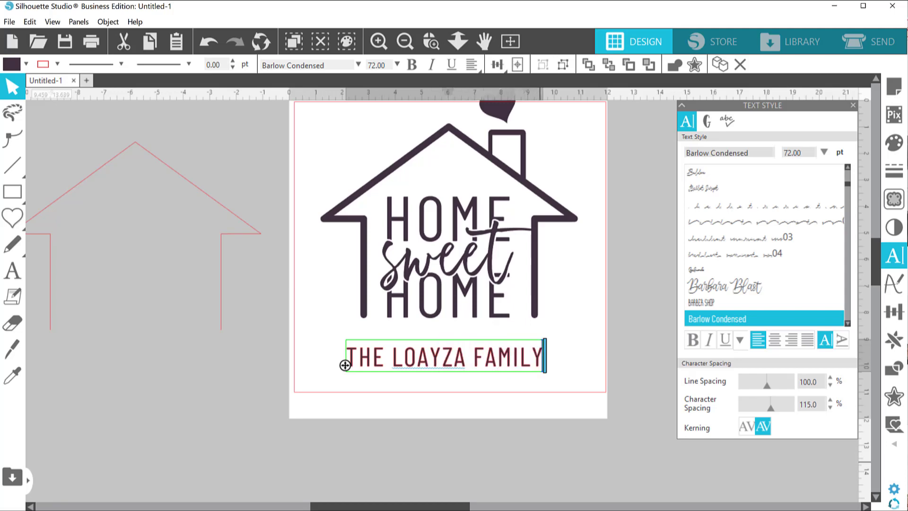
pyautogui.click(566, 431)
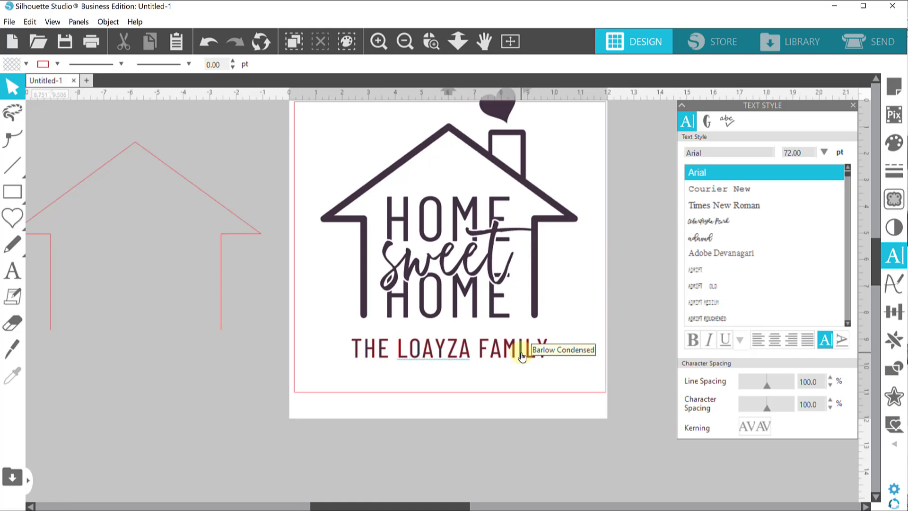
# Step: Remove the red outline from the capitalized family line and move it closer beneath the house
pyautogui.click(543, 377)
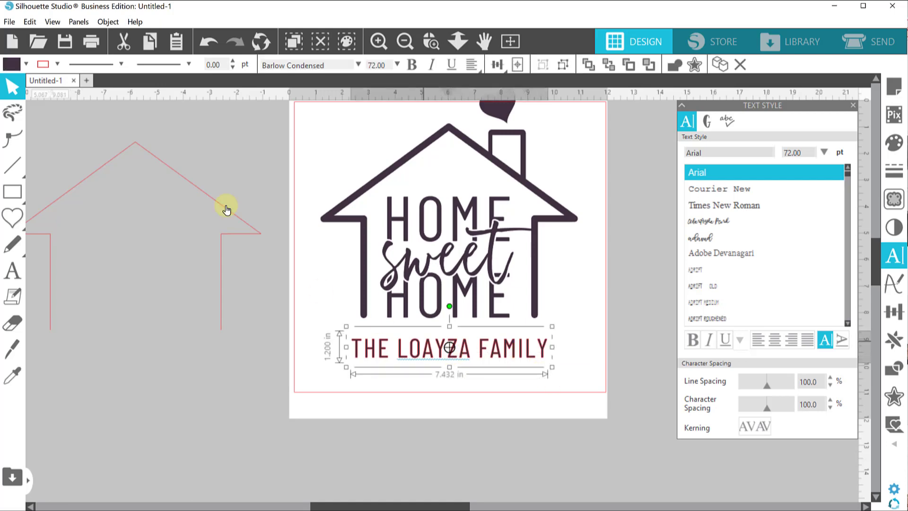
pyautogui.doubleClick(507, 348)
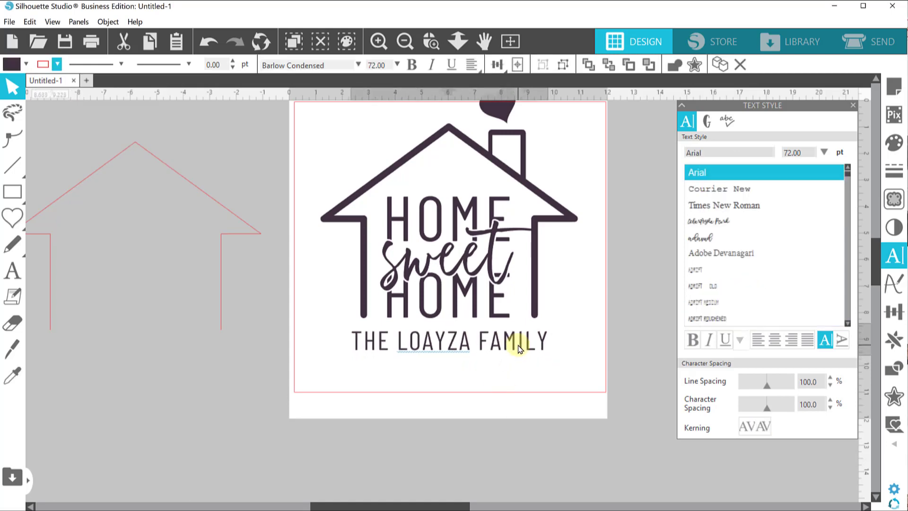
# Step: Duplicate the family line below itself and replace the copy's text with "THIS HOME ESTABLISHED FEBRUARY 2021"
pyautogui.moveTo(518, 345); pyautogui.dragTo(506, 388)
pyautogui.doubleClick(506, 388)
pyautogui.hotkey('ctrl', 'a')
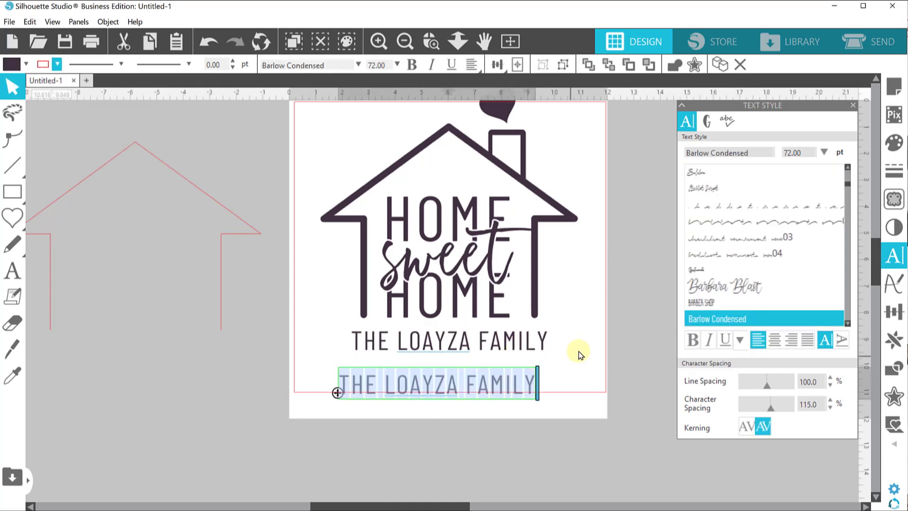
pyautogui.click(581, 354)
pyautogui.click(513, 391)
pyautogui.doubleClick(518, 387)
pyautogui.hotkey('ctrl', 'a')
pyautogui.hotkey('ctrl', 'c')
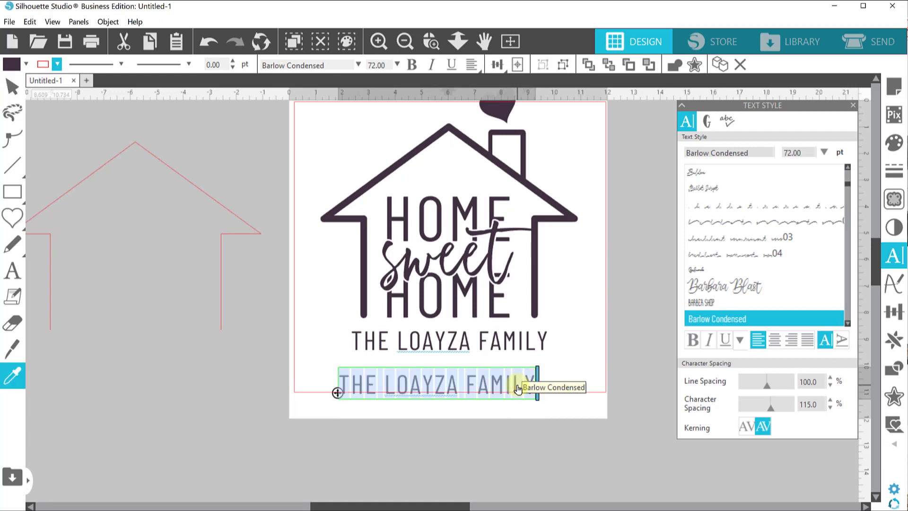
pyautogui.write('THE')
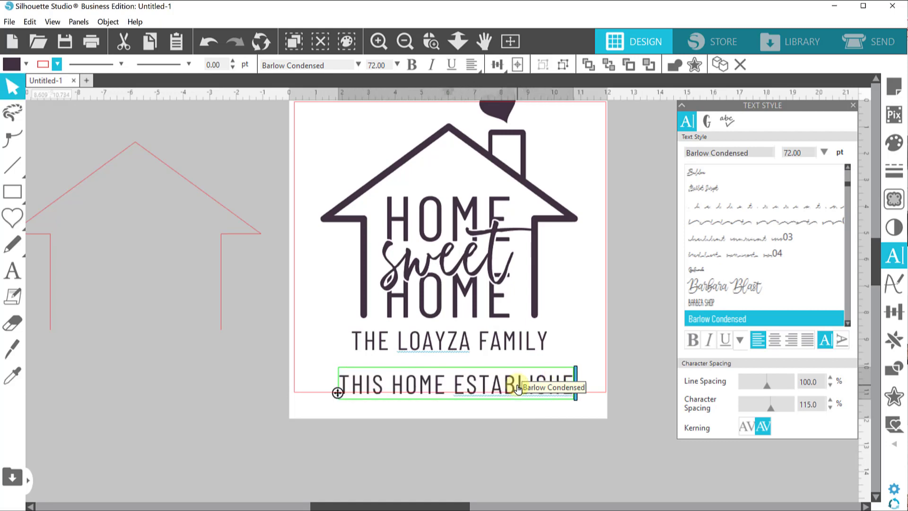
pyautogui.write('S HOME ESTABLISHED')
pyautogui.press('Return')
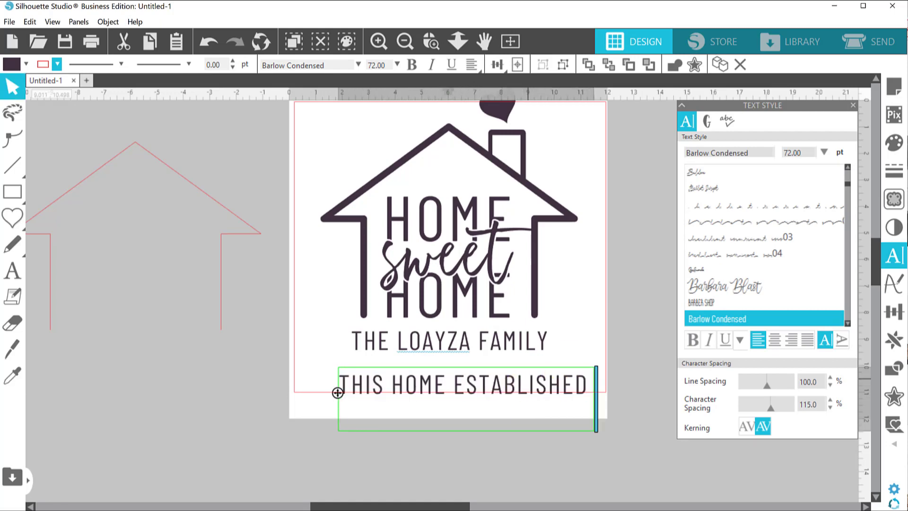
pyautogui.click(595, 465)
# Step: Set the date text to 50 pt, widen its text box to fit one line, and position it beneath the family line
pyautogui.click(564, 392)
pyautogui.moveTo(804, 154); pyautogui.dragTo(750, 155)
pyautogui.write('50')
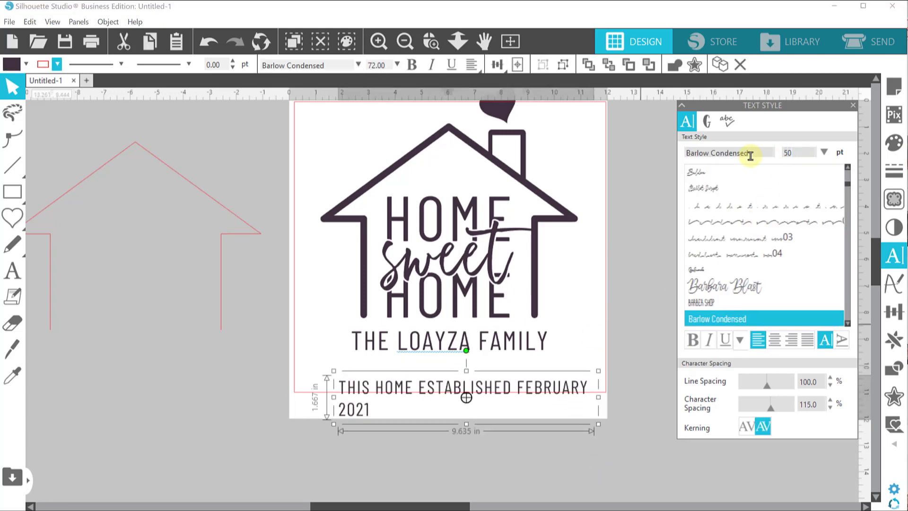
pyautogui.doubleClick(553, 393)
pyautogui.moveTo(597, 399); pyautogui.dragTo(524, 392)
pyautogui.click(594, 440)
pyautogui.moveTo(499, 360)
pyautogui.mouseDown()
pyautogui.moveTo(492, 342)
pyautogui.moveTo(489, 367)
pyautogui.mouseUp()
pyautogui.moveTo(500, 376); pyautogui.dragTo(500, 331)
pyautogui.moveTo(494, 364); pyautogui.dragTo(503, 376)
# Step: Set the family line's font to Almonade and retype it with only the initial letters capitalized
pyautogui.click(498, 336)
pyautogui.moveTo(748, 152); pyautogui.dragTo(596, 183)
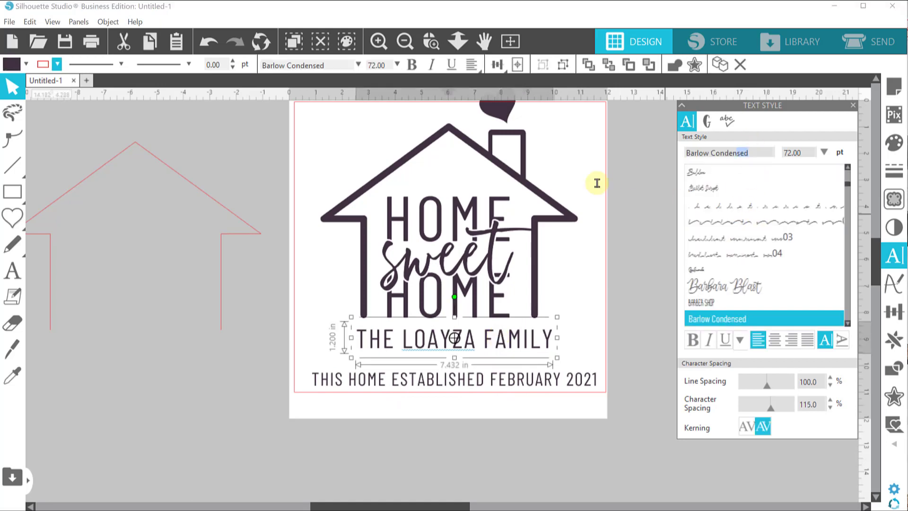
pyautogui.write('ALMONade')
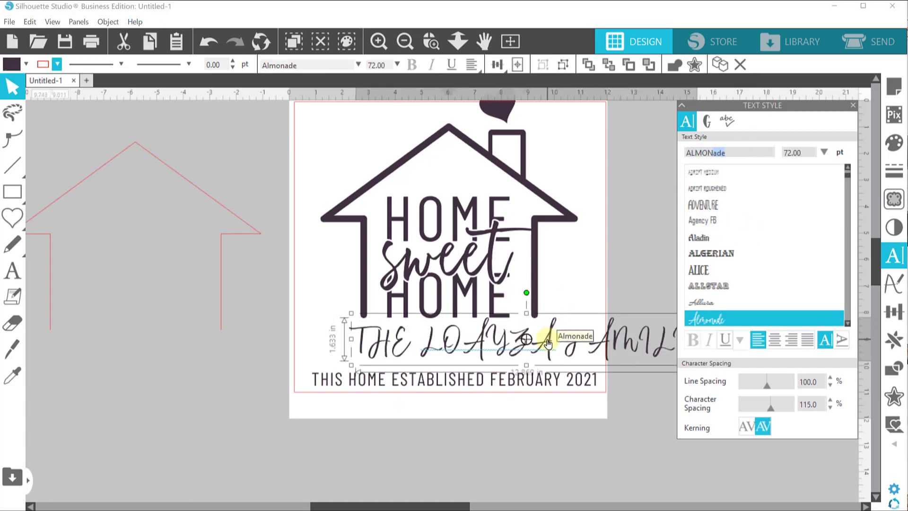
pyautogui.hotkey('ctrl', 'v')
pyautogui.doubleClick(517, 338)
pyautogui.write('T')
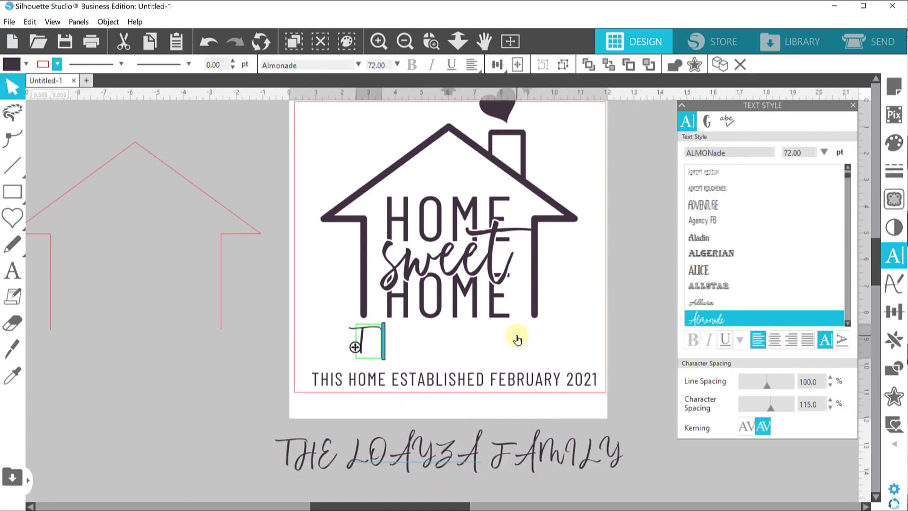
pyautogui.write('he Loa')
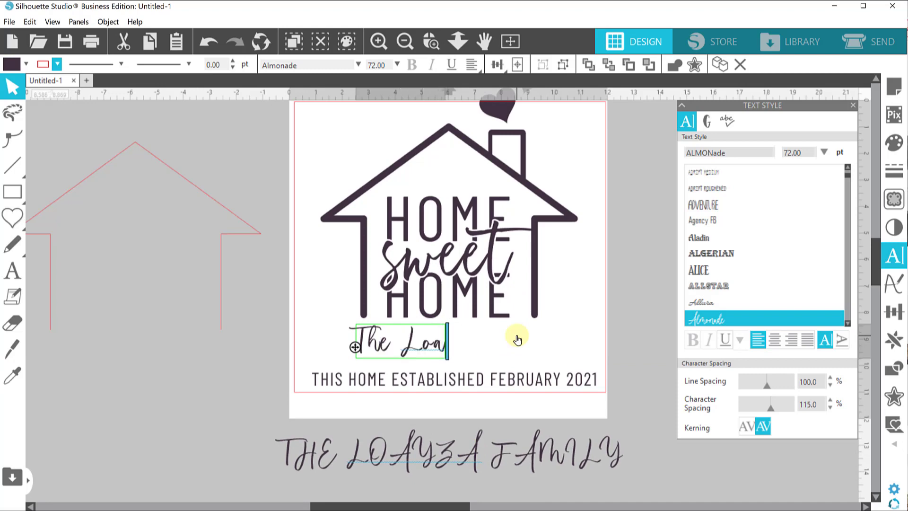
pyautogui.write('yza Family')
pyautogui.click(531, 357)
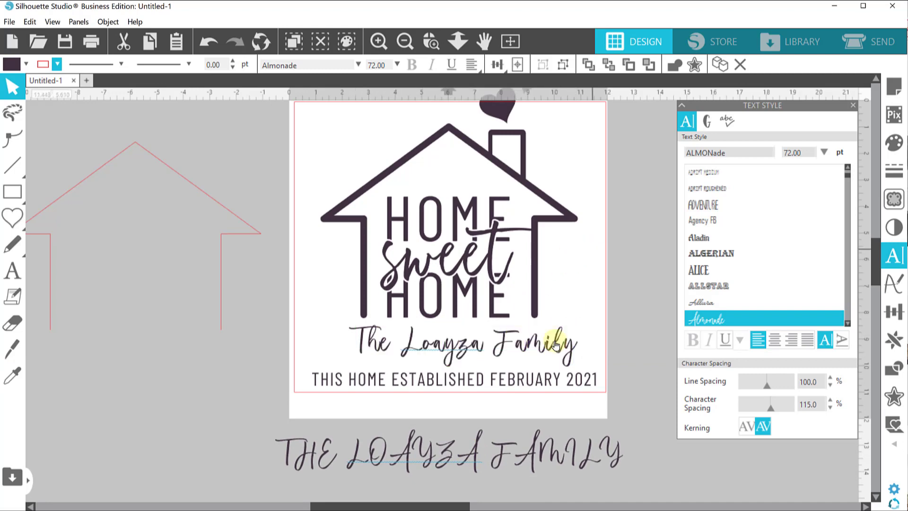
# Step: Reset the script family line's character spacing to 100% and center it between the house and the date line
pyautogui.click(531, 357)
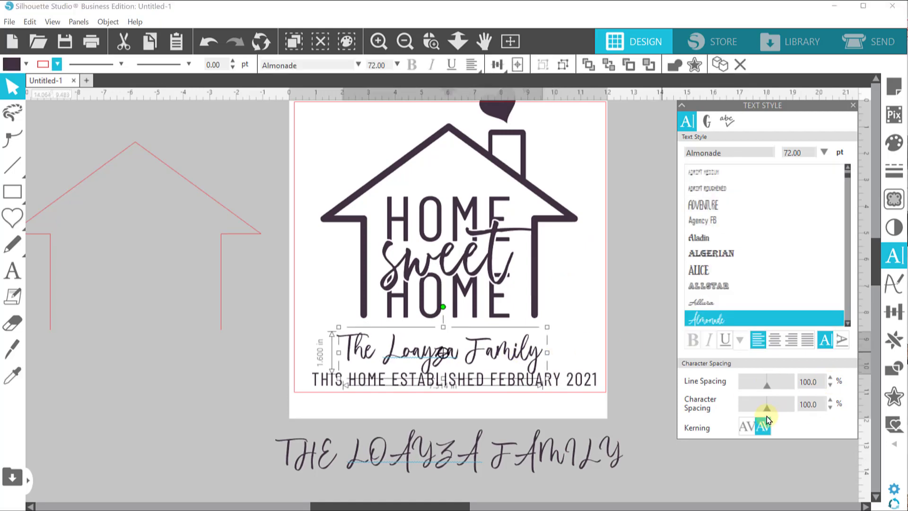
pyautogui.click(592, 318)
pyautogui.moveTo(523, 357); pyautogui.dragTo(526, 352)
# Step: Delete the spare all-capitals script copy of the family line below the page
pyautogui.click(608, 315)
pyautogui.click(534, 455)
pyautogui.press('Delete')
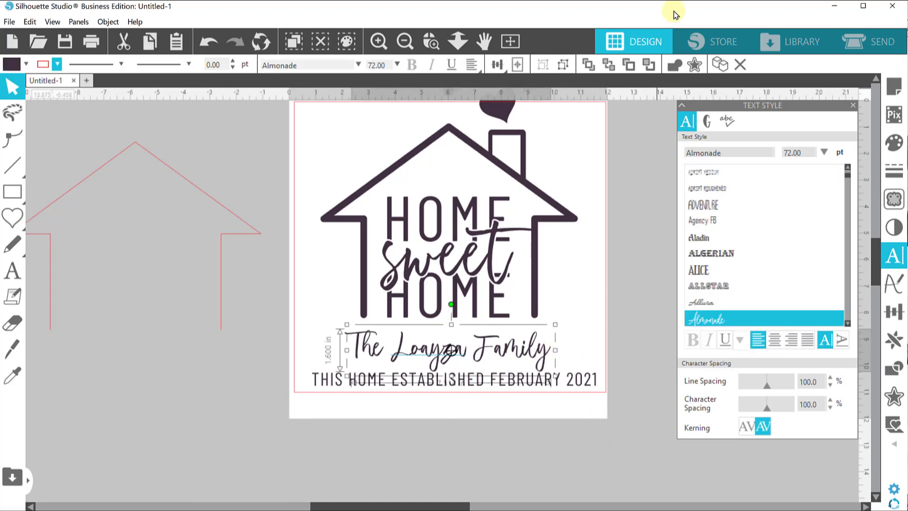
# Step: Weld the script family line and shift both it and the date line slightly lower beneath the house
pyautogui.click(366, 352)
pyautogui.click(314, 381)
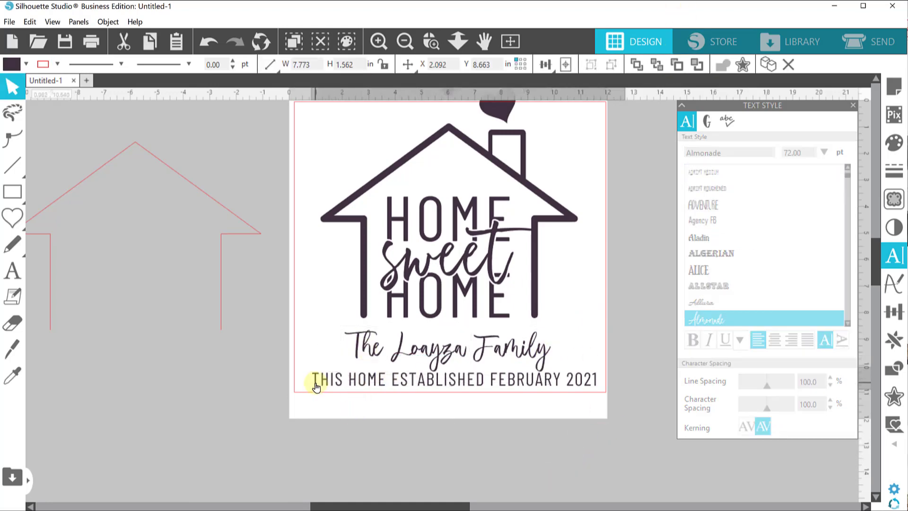
pyautogui.click(295, 432)
pyautogui.click(422, 345)
pyautogui.click(596, 294)
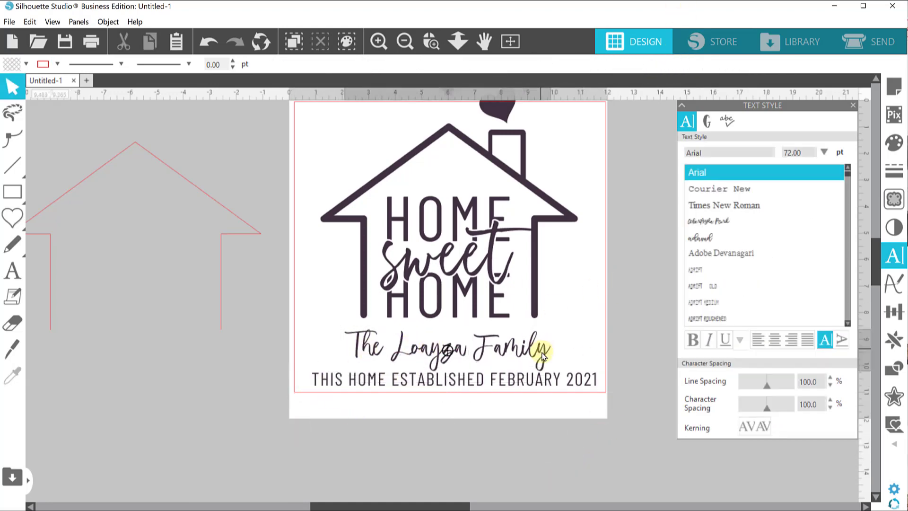
pyautogui.moveTo(540, 349); pyautogui.dragTo(543, 351)
pyautogui.click(530, 379)
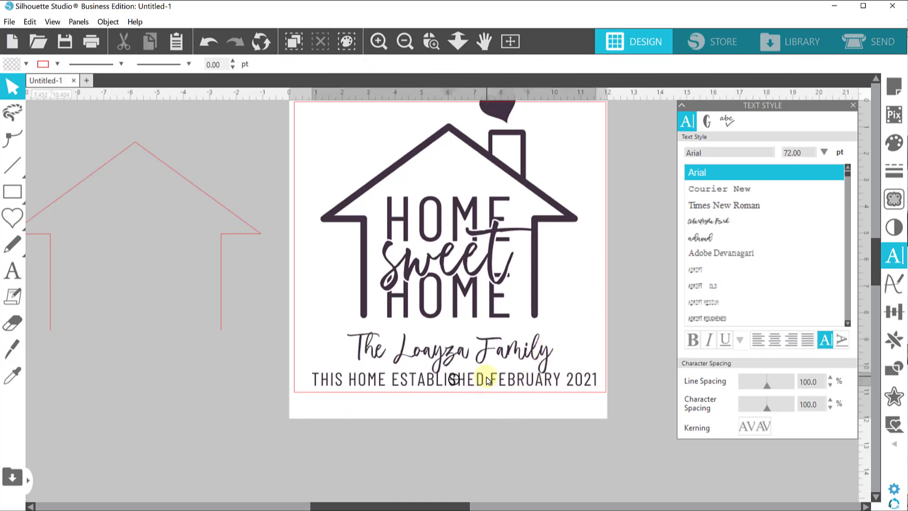
pyautogui.moveTo(487, 377); pyautogui.dragTo(480, 384)
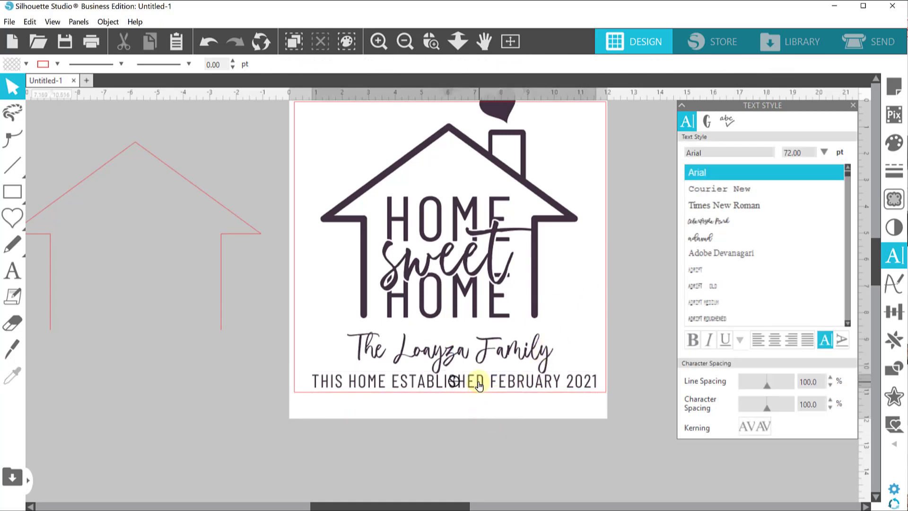
pyautogui.click(463, 405)
# Step: Scale down the entire design with its text lines and move it so everything fits inside the page's cut border
pyautogui.moveTo(625, 428); pyautogui.dragTo(506, 302)
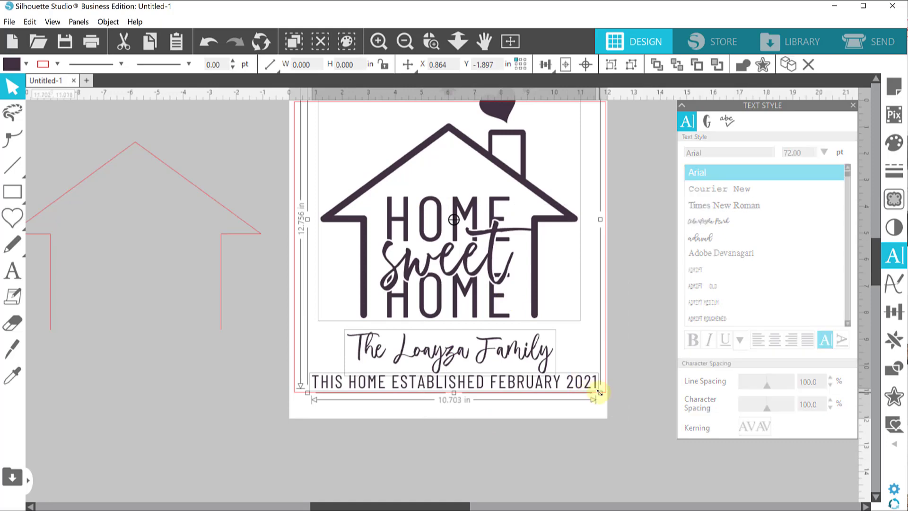
pyautogui.moveTo(599, 393); pyautogui.dragTo(523, 302)
pyautogui.click(488, 247)
pyautogui.moveTo(561, 360); pyautogui.dragTo(371, 191)
pyautogui.moveTo(434, 117); pyautogui.dragTo(462, 181)
pyautogui.click(368, 396)
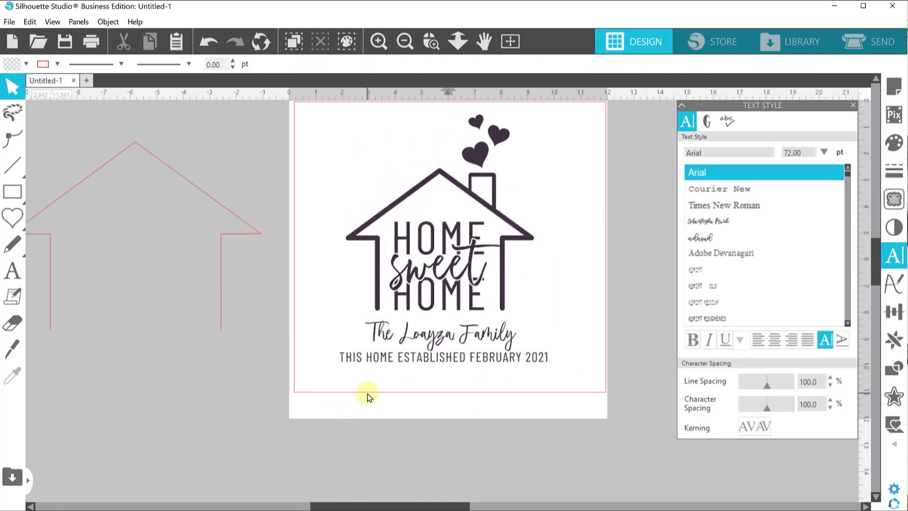